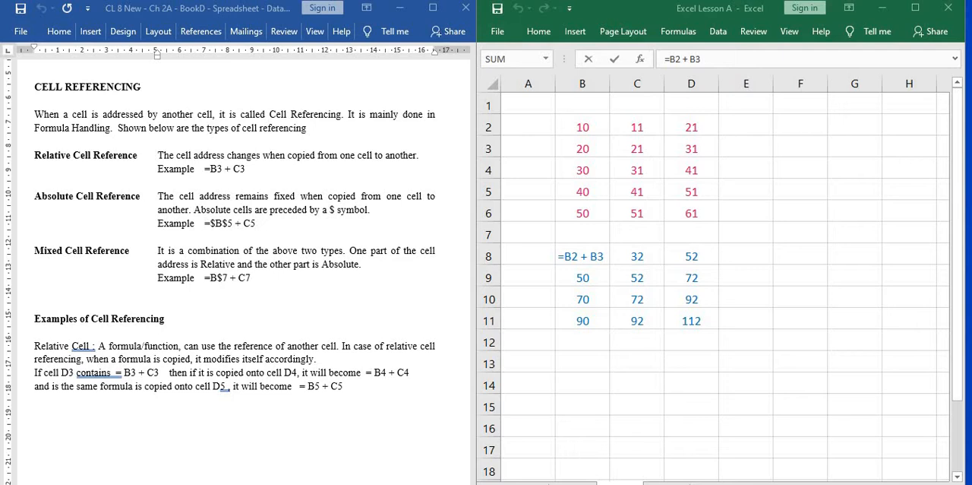
Highlight the $ symbol in the Absolute Cell Reference definition of the Word document, then clear the selection.
drag(329, 210, 335, 210)
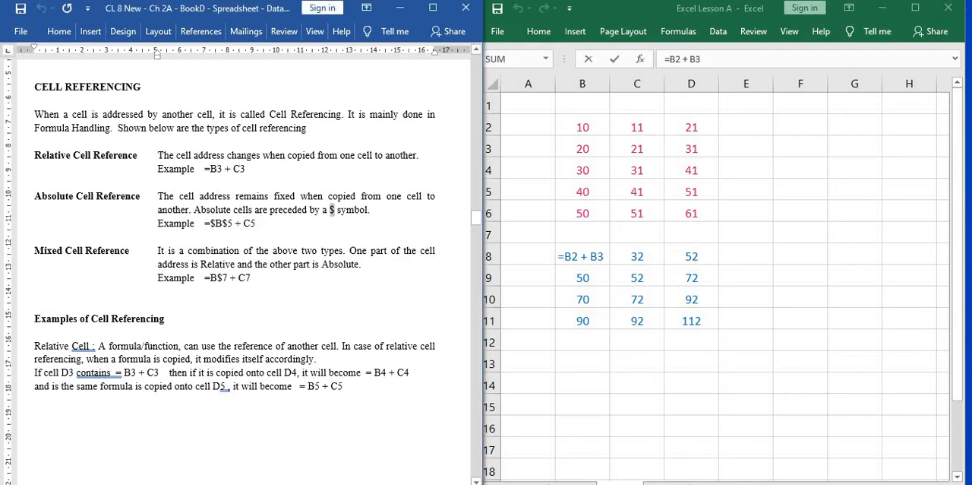
click(281, 250)
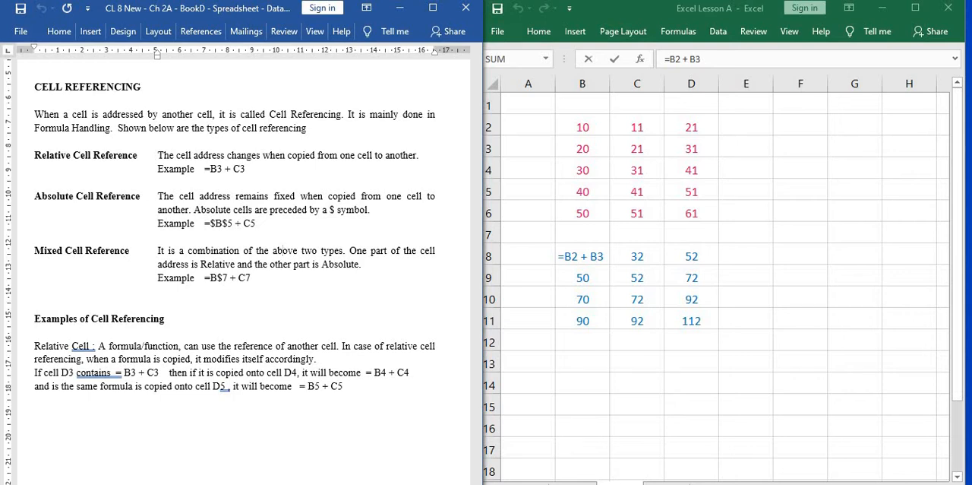
Switch to Excel and review the formula in B8, the source numbers in B2:D6 and the result block B8:D11.
click(702, 59)
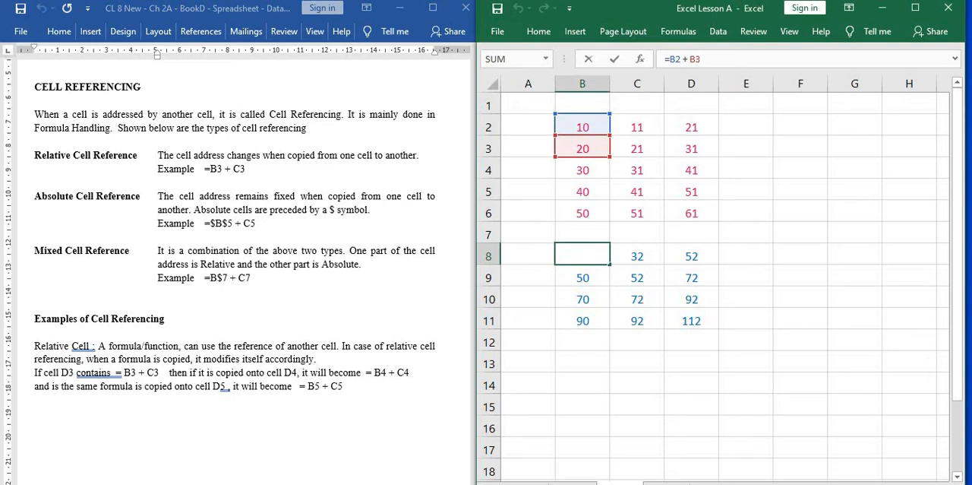
click(585, 256)
click(702, 60)
click(691, 212)
drag(583, 126, 692, 214)
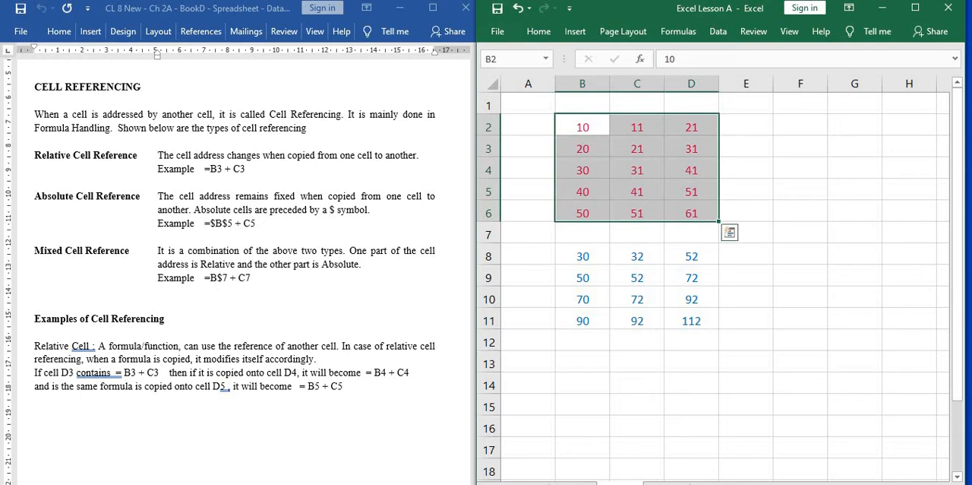
click(583, 256)
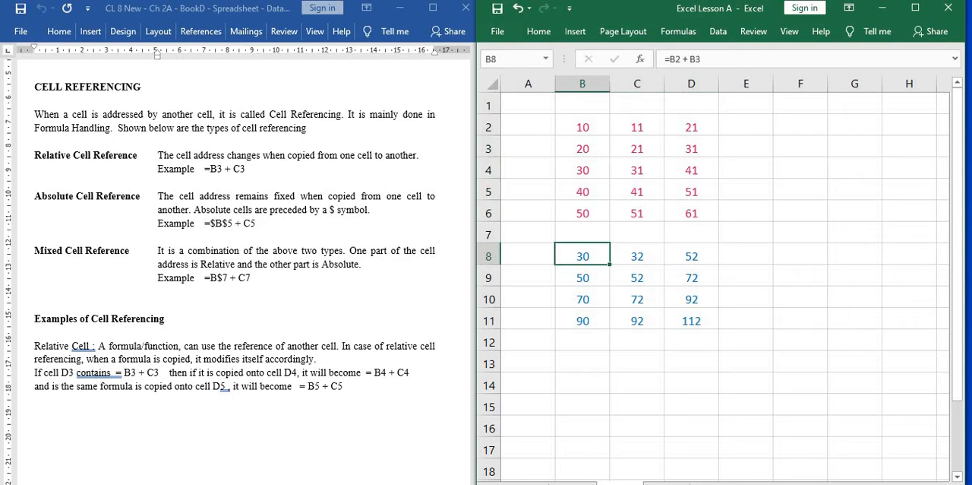
drag(583, 255, 691, 320)
key(ctrl+c)
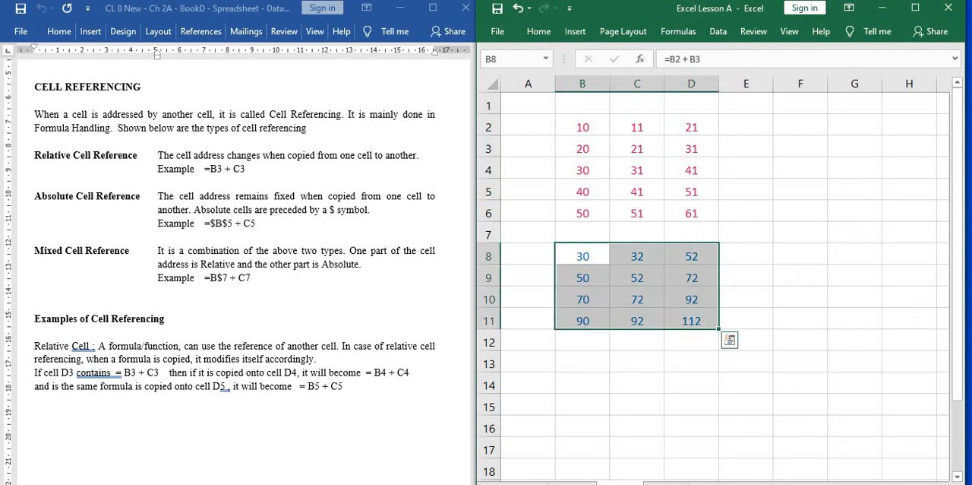
click(582, 300)
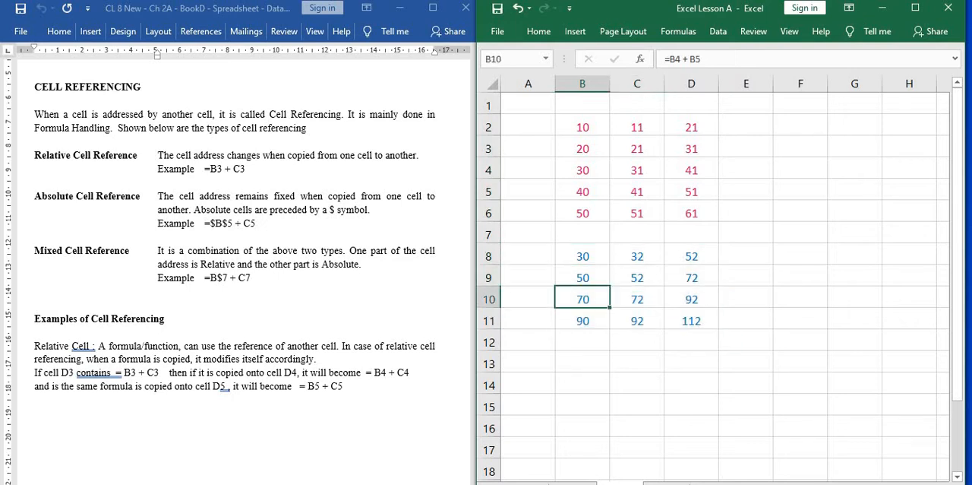
click(583, 256)
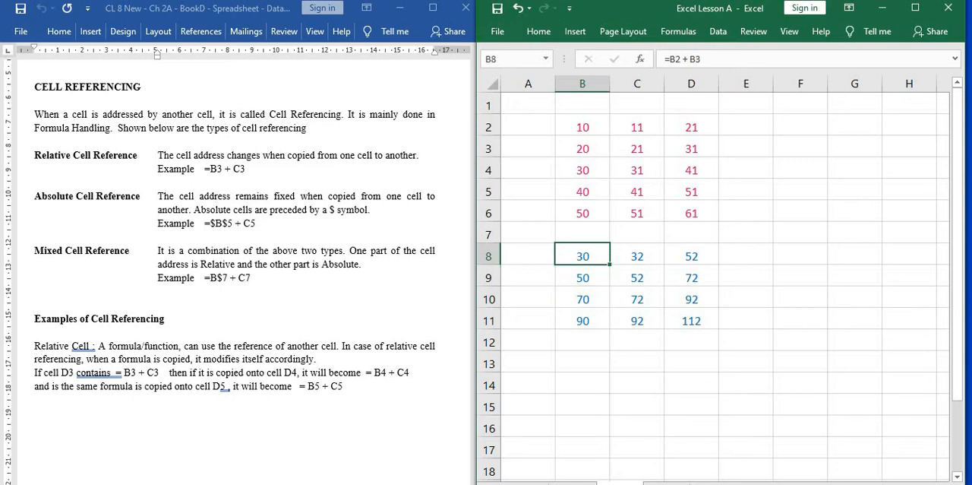
Delete the formulas from C8:D11 and from B9:B11.
drag(637, 256, 691, 320)
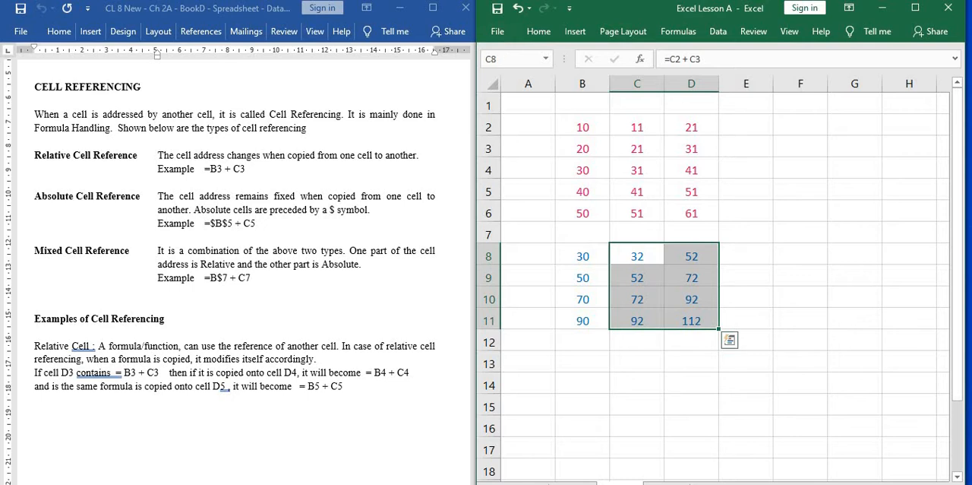
key(Delete)
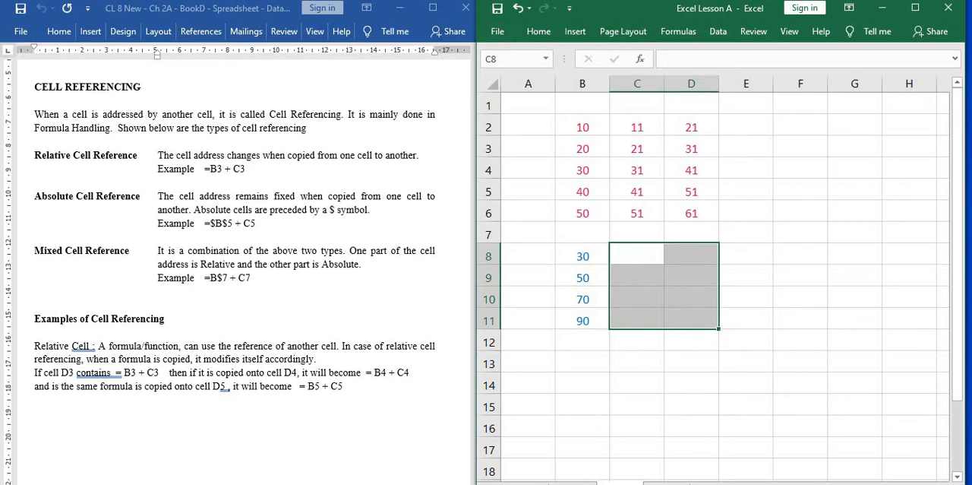
drag(582, 278, 596, 325)
key(Delete)
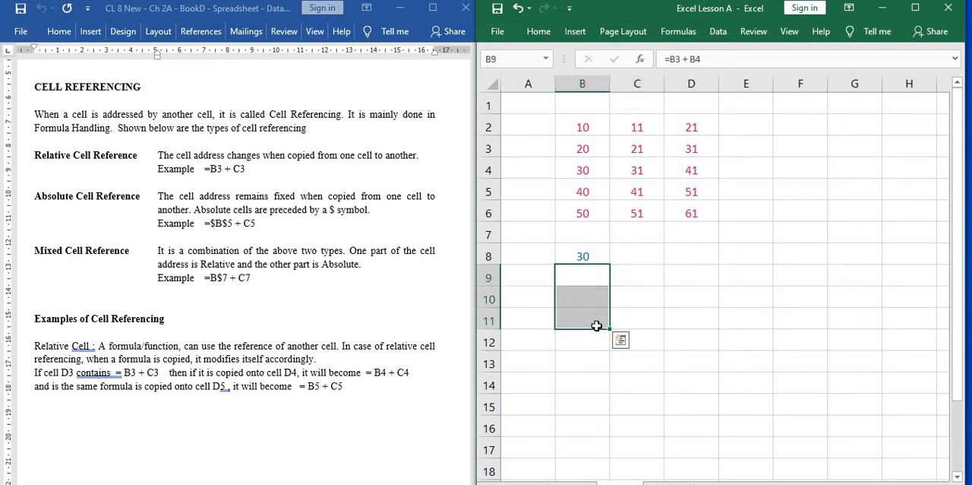
Inspect which cells the formula in B8 refers to, leaving B8 selected.
click(582, 255)
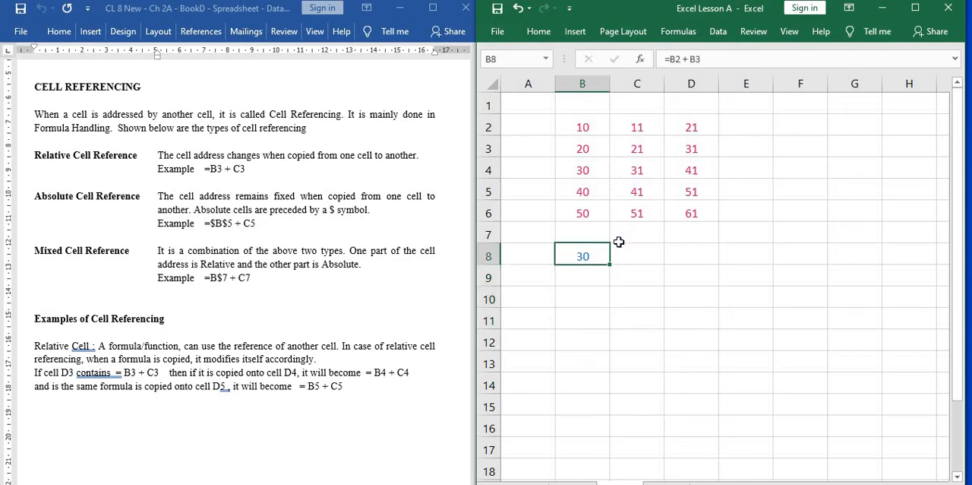
click(729, 59)
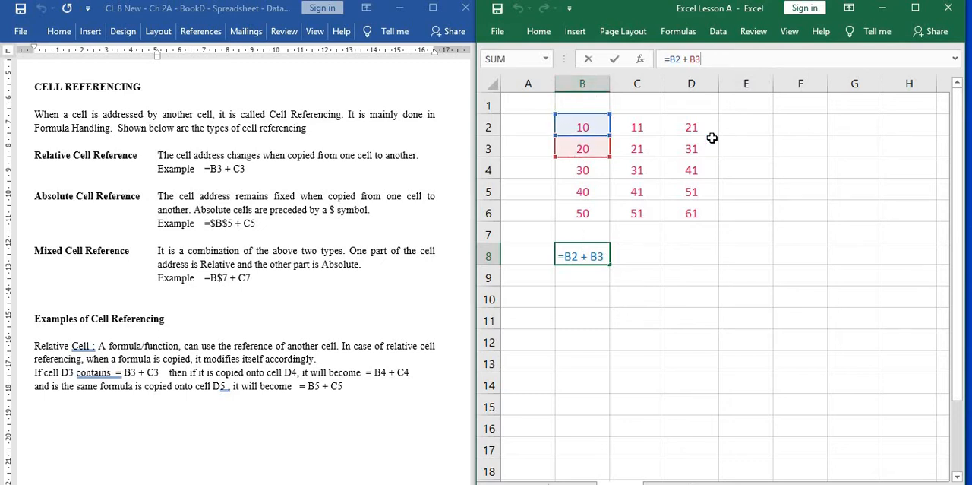
key(Return)
key(Up)
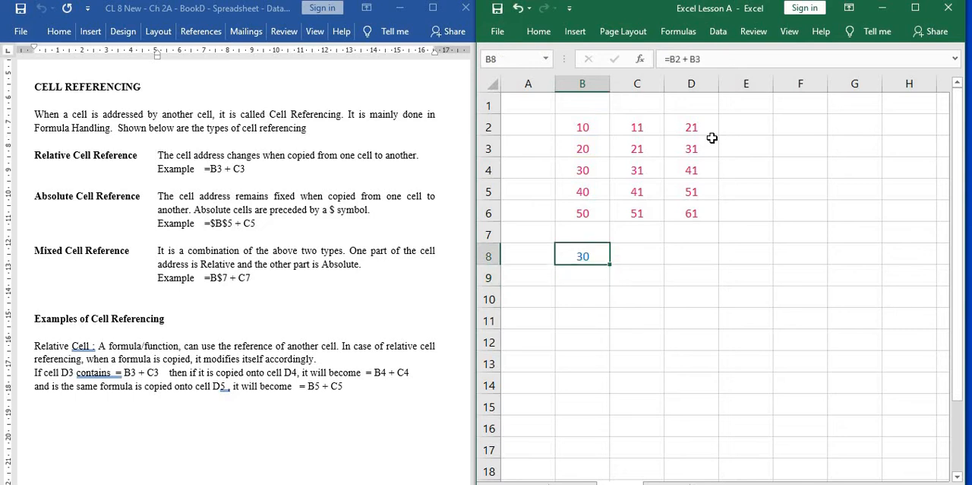
Copy the relative formula in B8 and paste it across the range B8:D11.
click(712, 139)
key(shift+Right)
key(shift+Right)
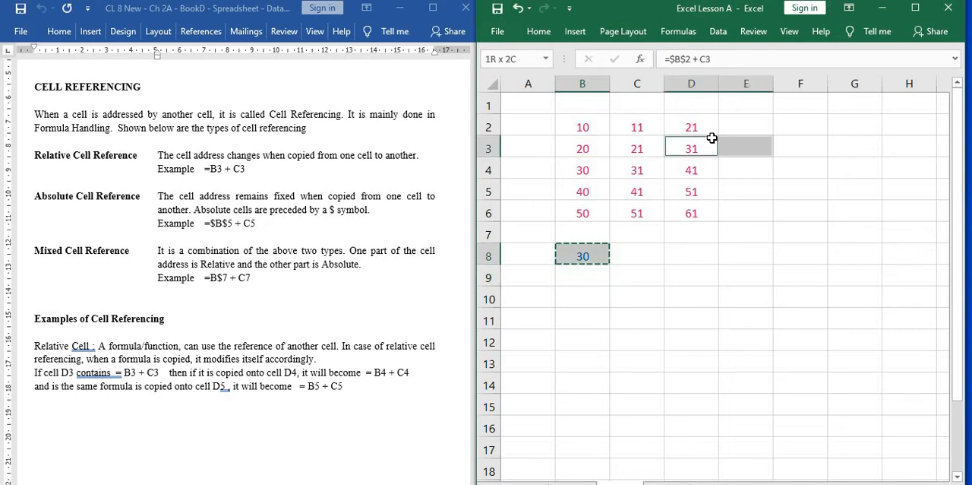
click(643, 256)
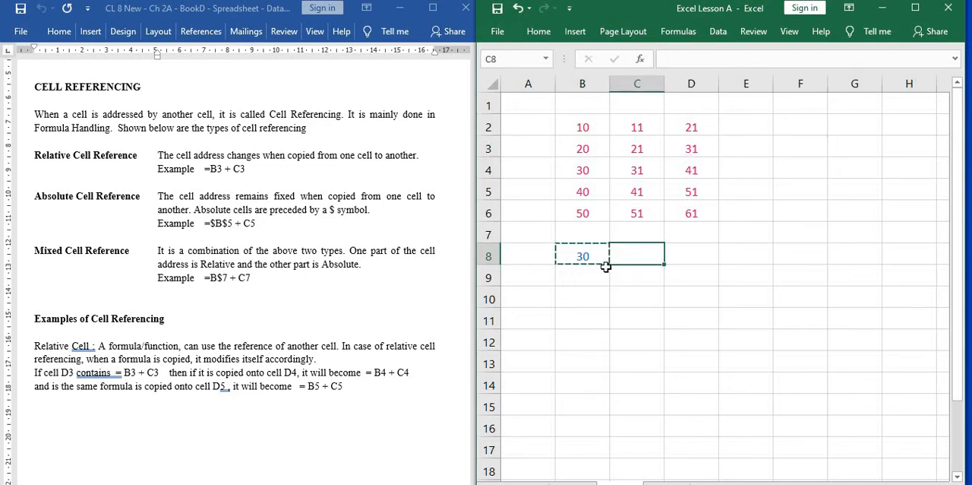
click(581, 320)
key(shift+Up)
key(shift+Up)
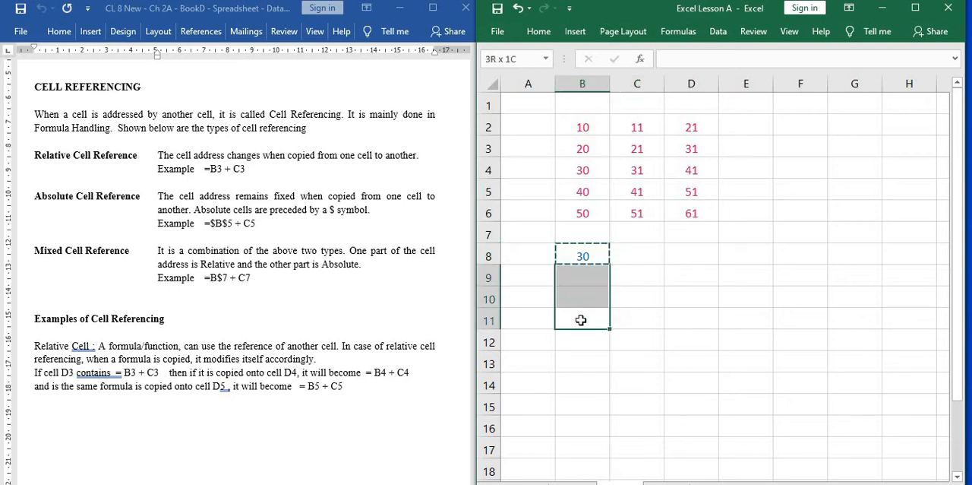
key(shift+Up)
key(shift+Right)
key(shift+Right)
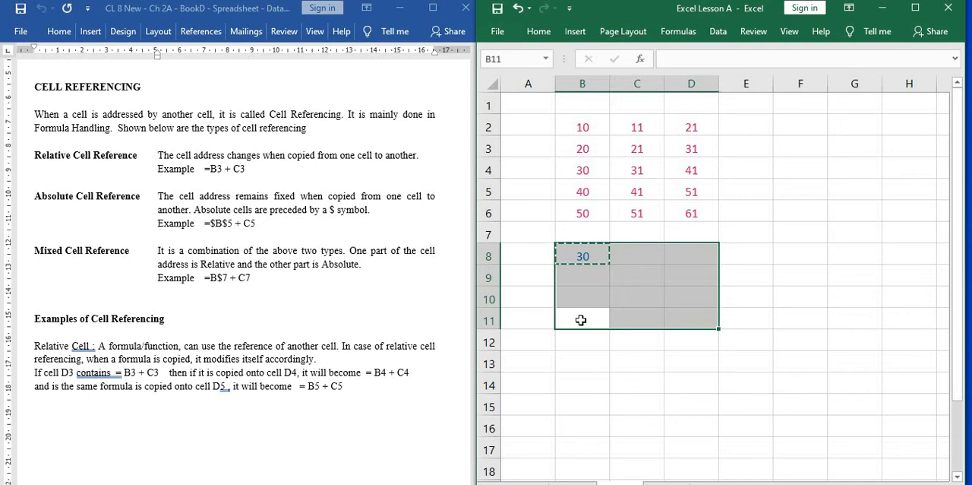
key(ctrl+v)
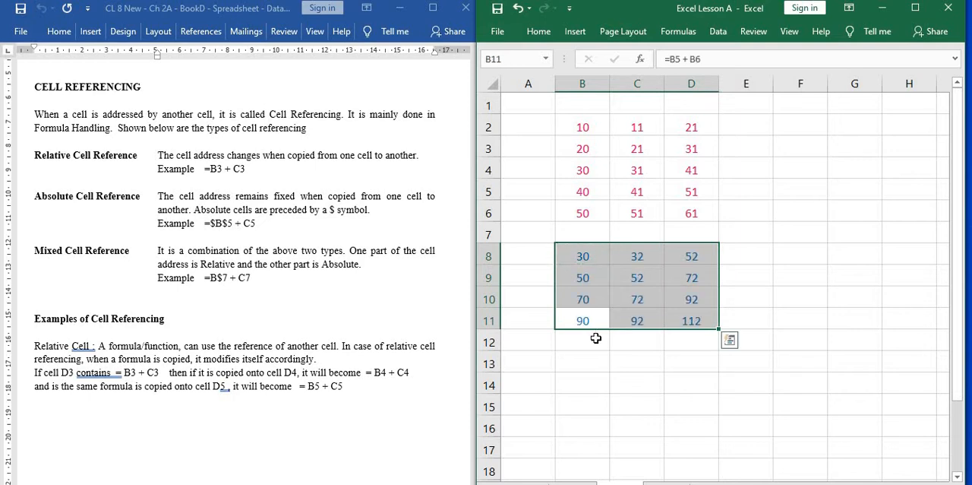
Examine the pasted formulas in B9, B10 and B11 and compare them with the original in B8.
click(591, 339)
click(580, 278)
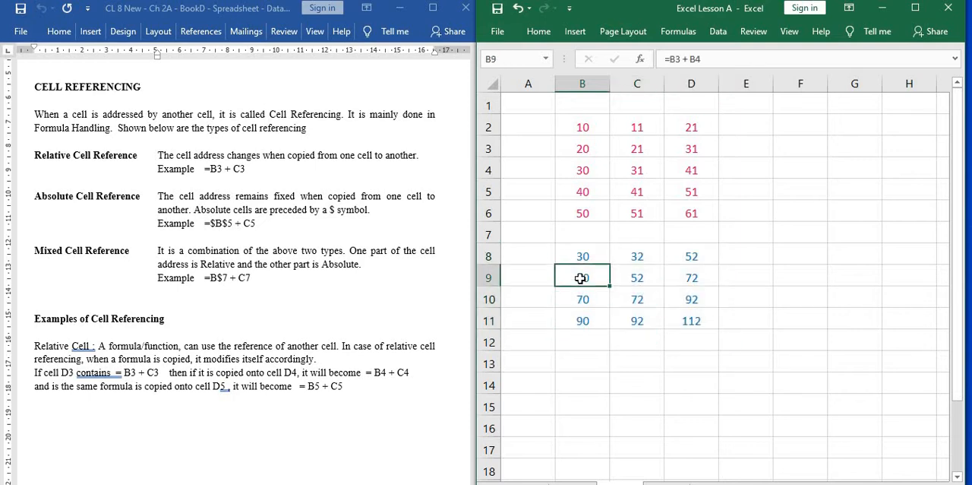
click(724, 57)
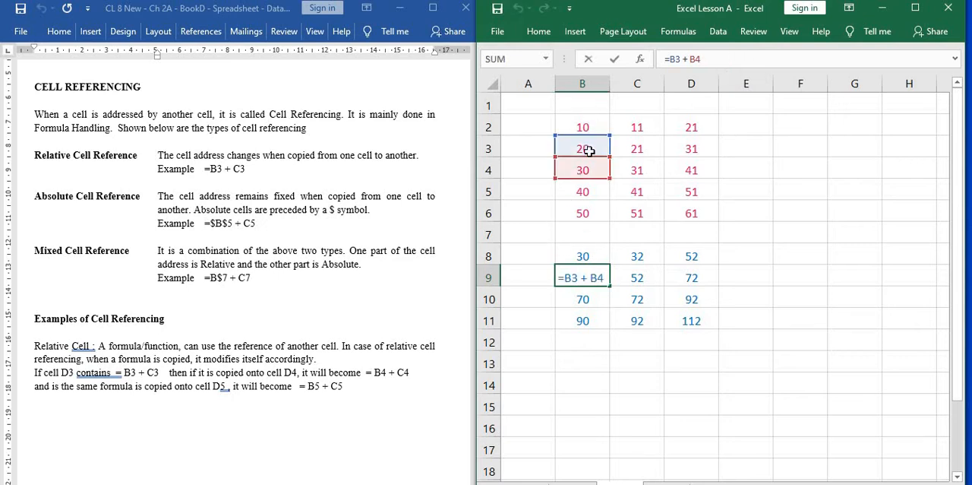
double_click(605, 297)
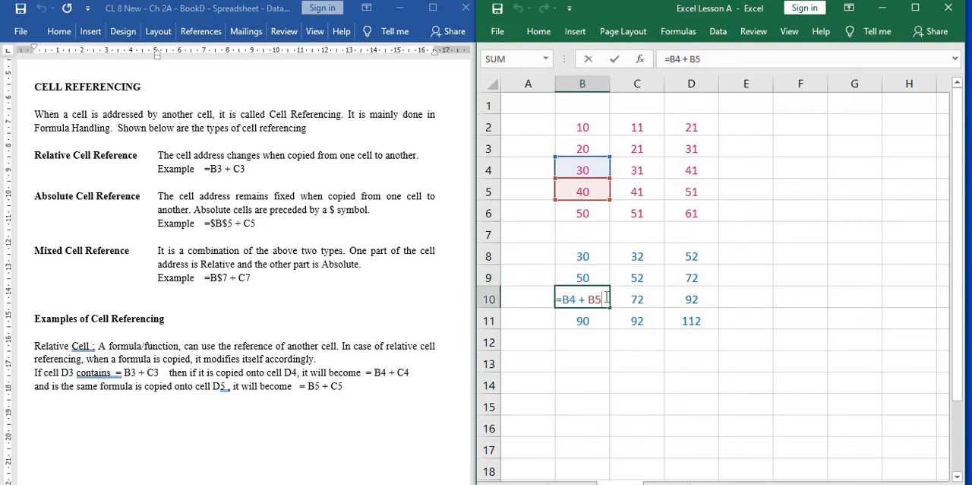
click(591, 322)
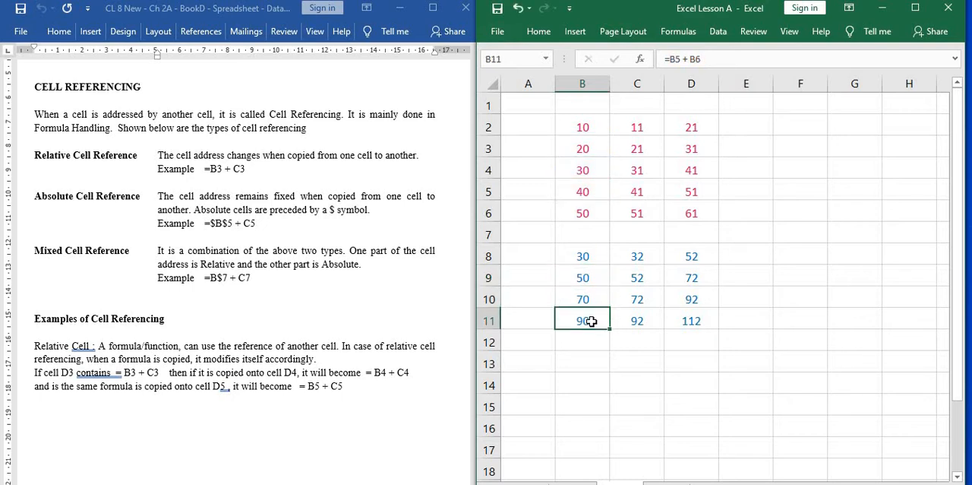
click(591, 253)
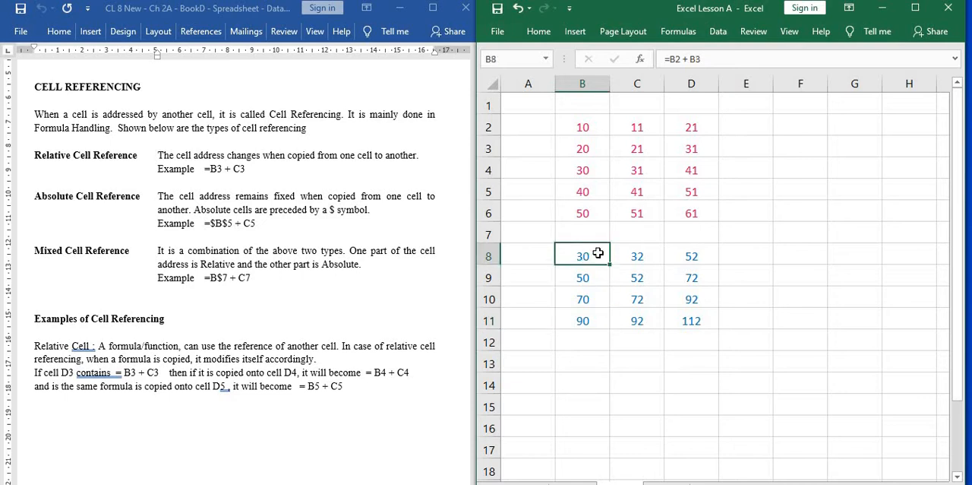
Examine the cell references used by the pasted formulas in C8, C9, C10 and D11.
click(624, 253)
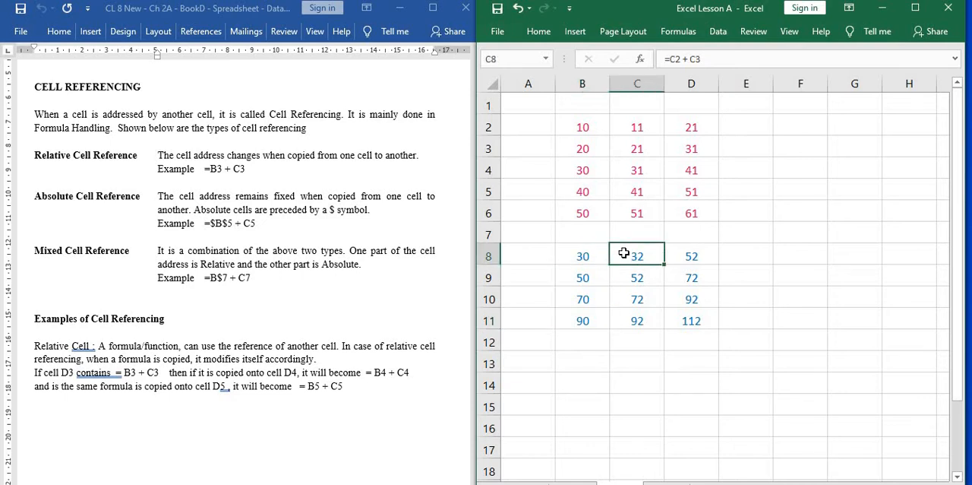
click(712, 60)
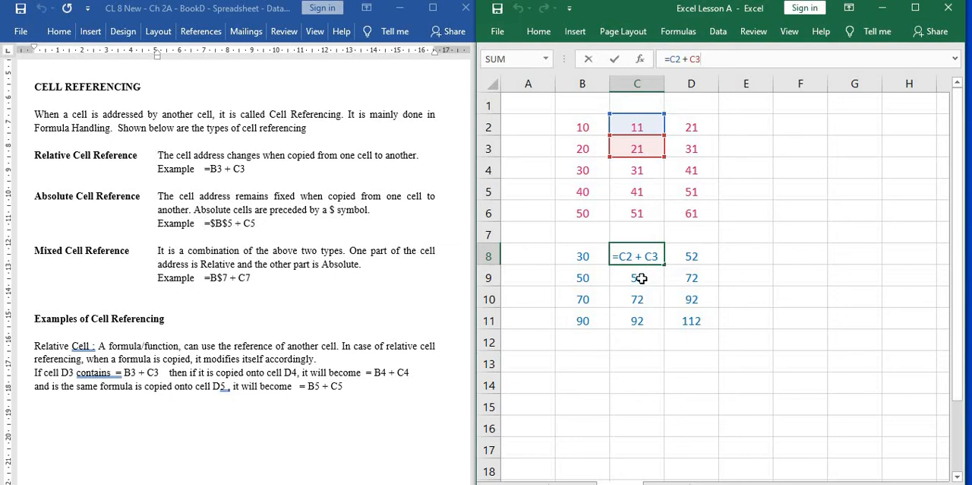
key(Return)
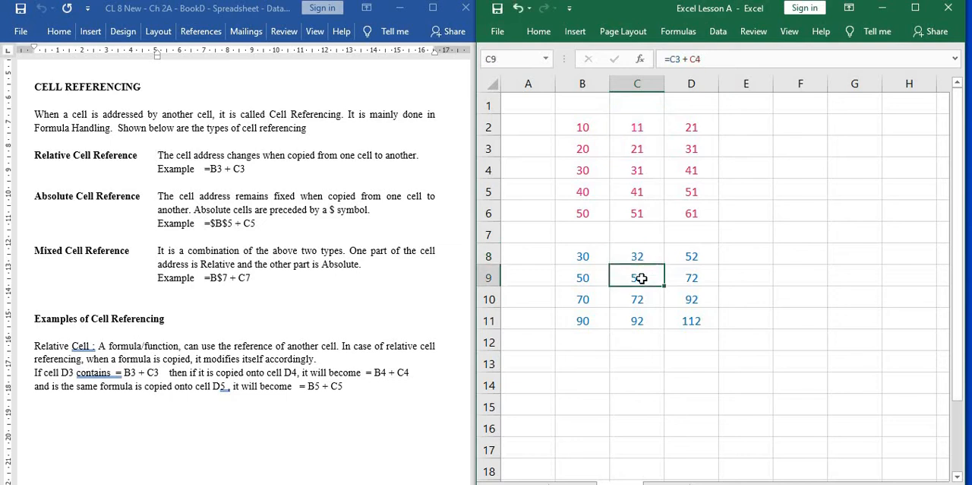
click(731, 59)
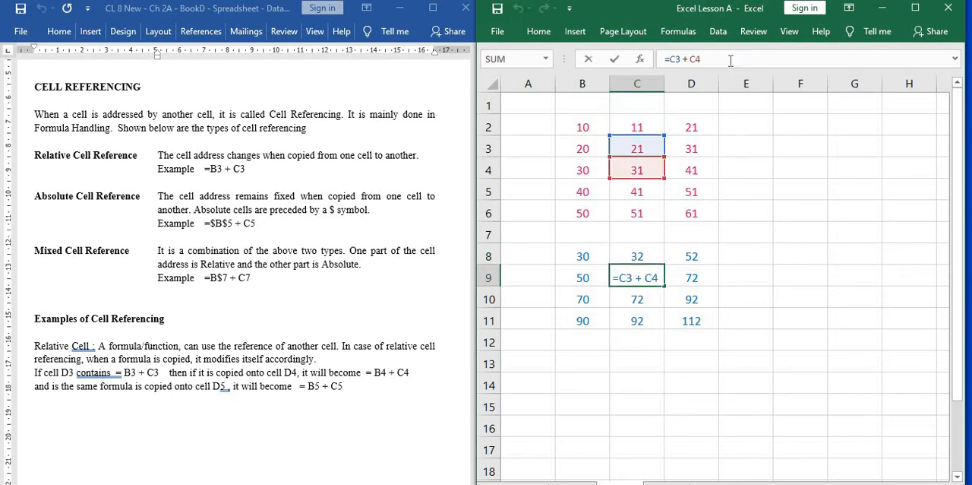
click(647, 298)
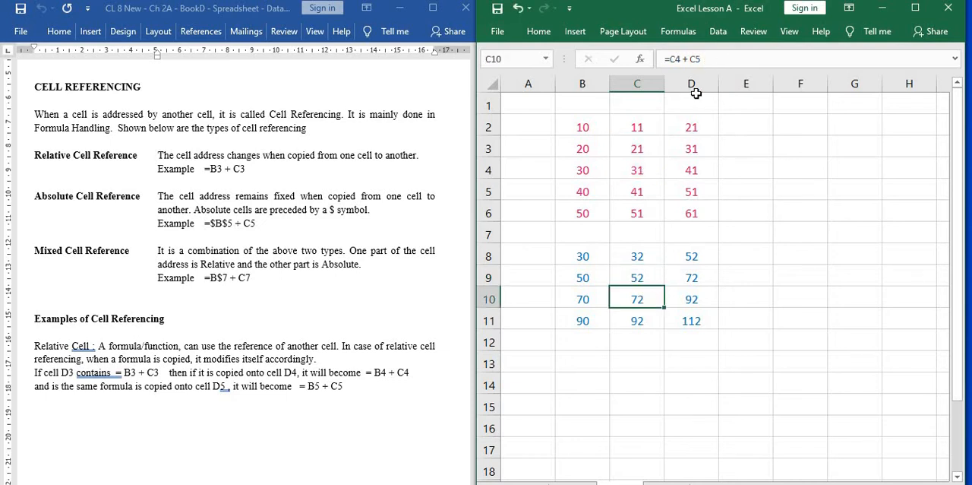
click(725, 58)
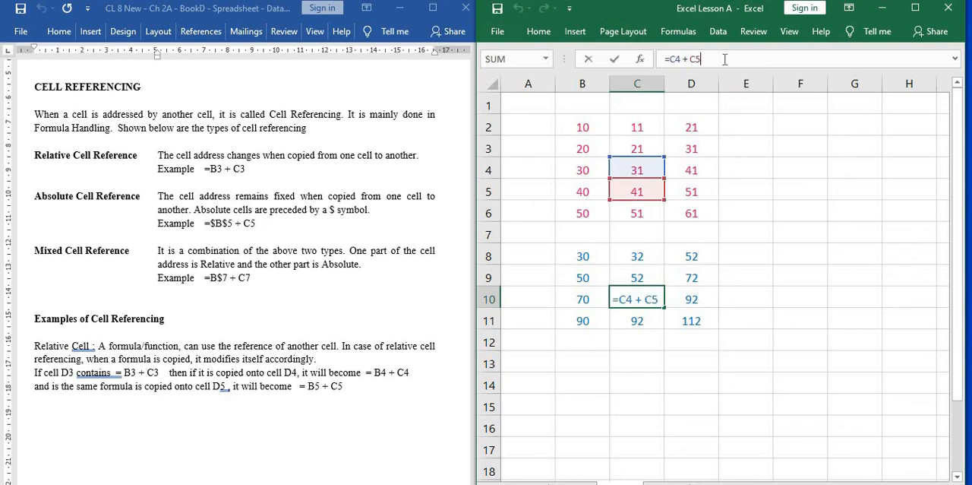
click(686, 322)
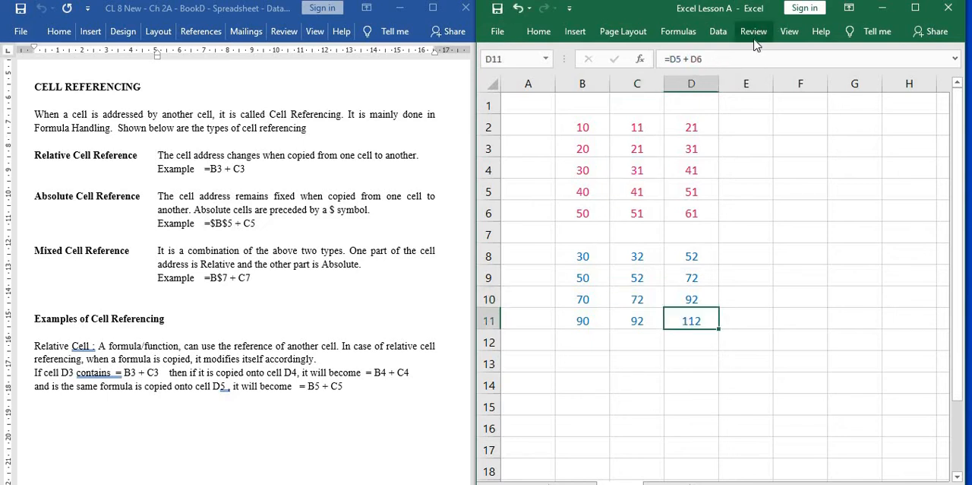
click(739, 61)
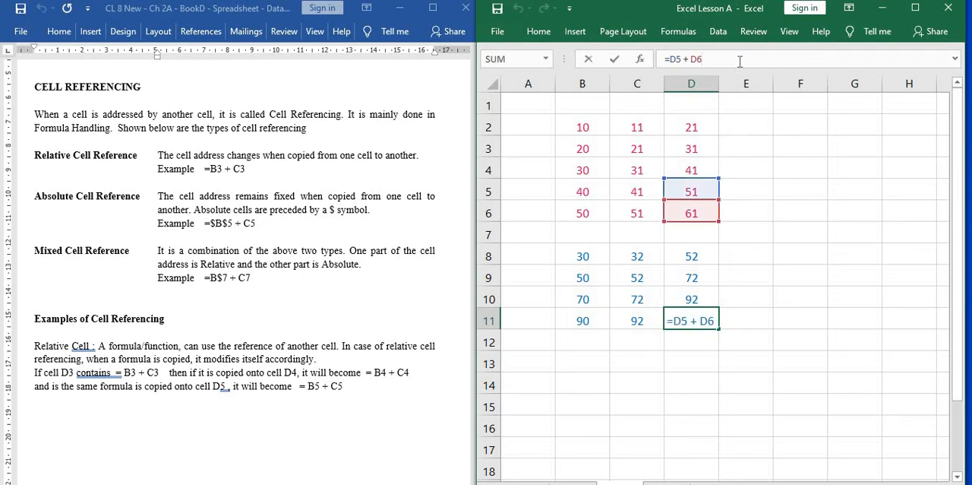
Make the first reference in B8's formula absolute so that it reads =$B$2 + B3.
click(575, 256)
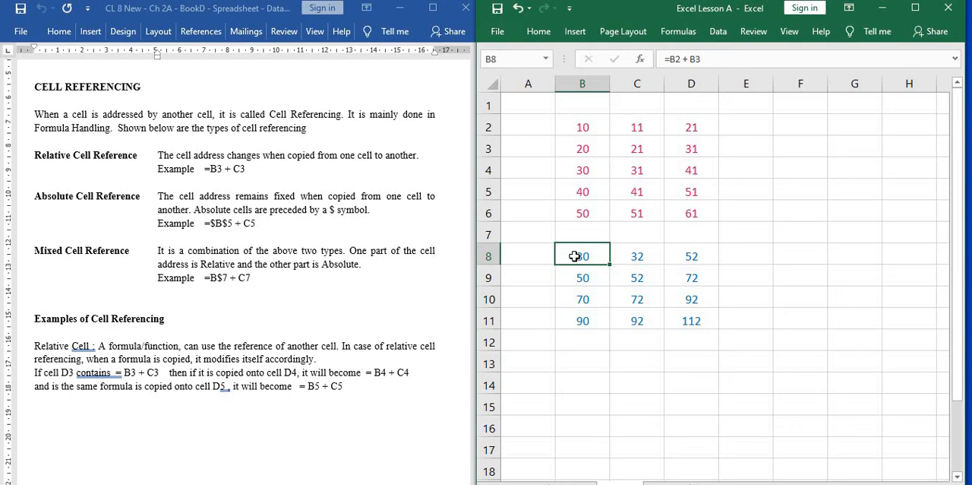
click(670, 58)
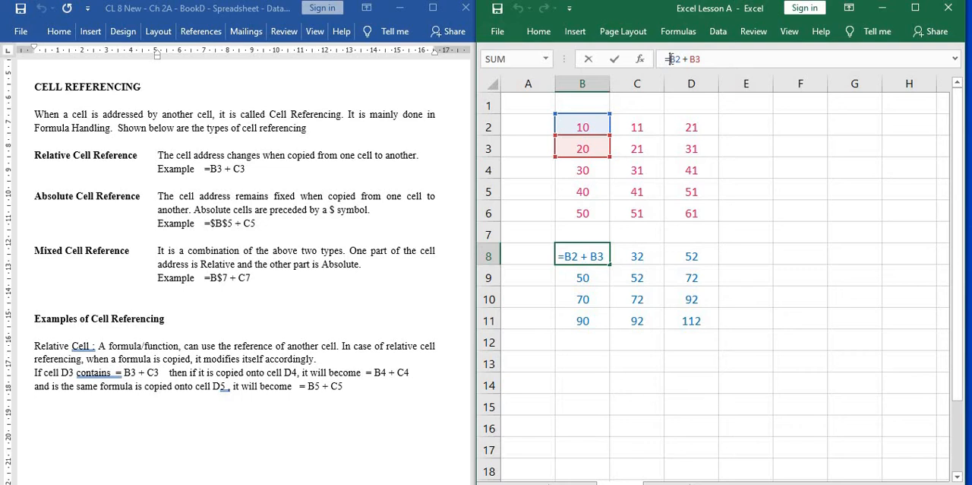
text($)
key(Right)
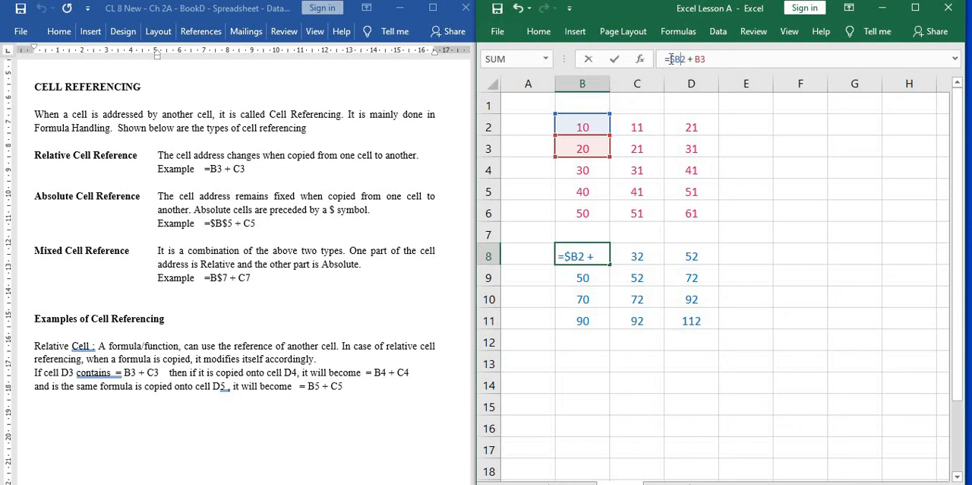
text($)
click(708, 112)
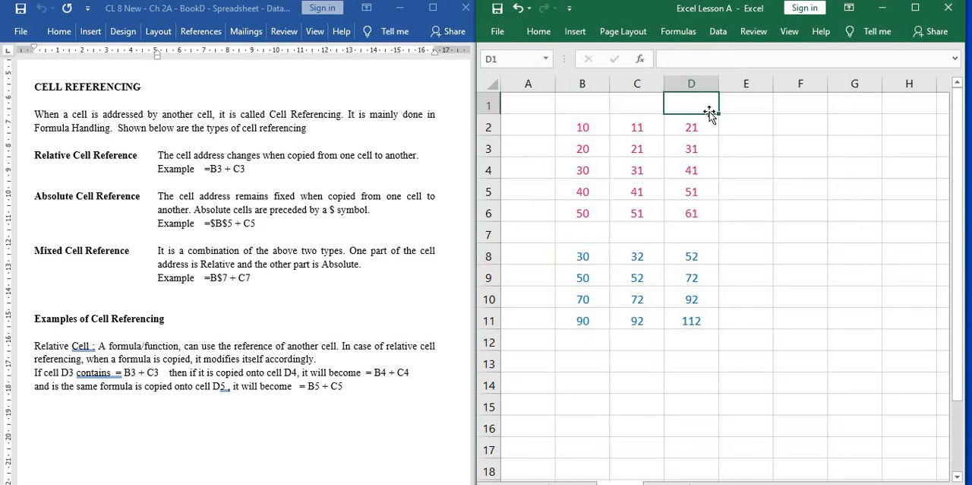
double_click(591, 254)
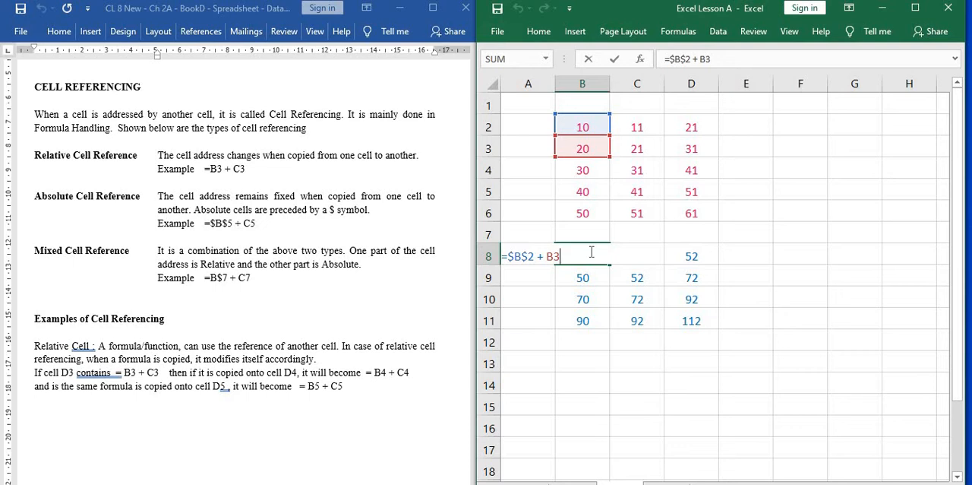
key(Return)
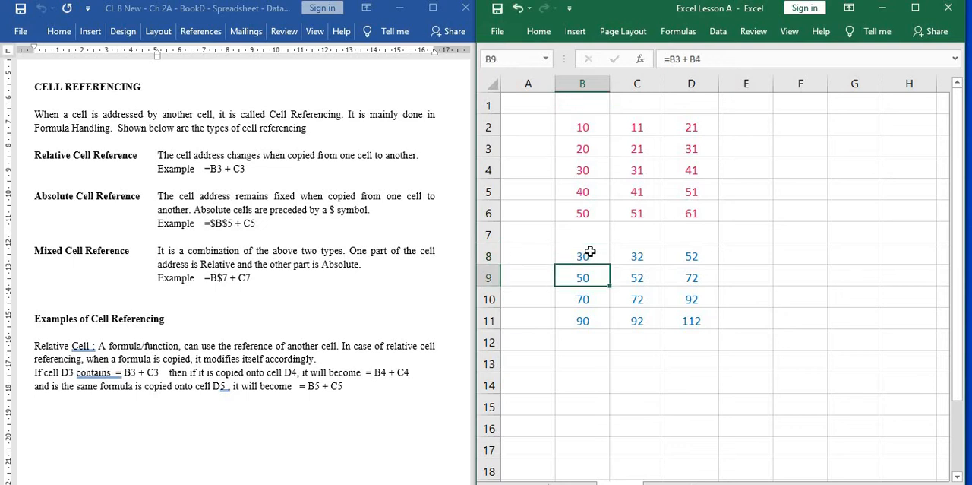
Copy the formula with the absolute first reference from B8 and paste it across the range B8:D11.
click(590, 255)
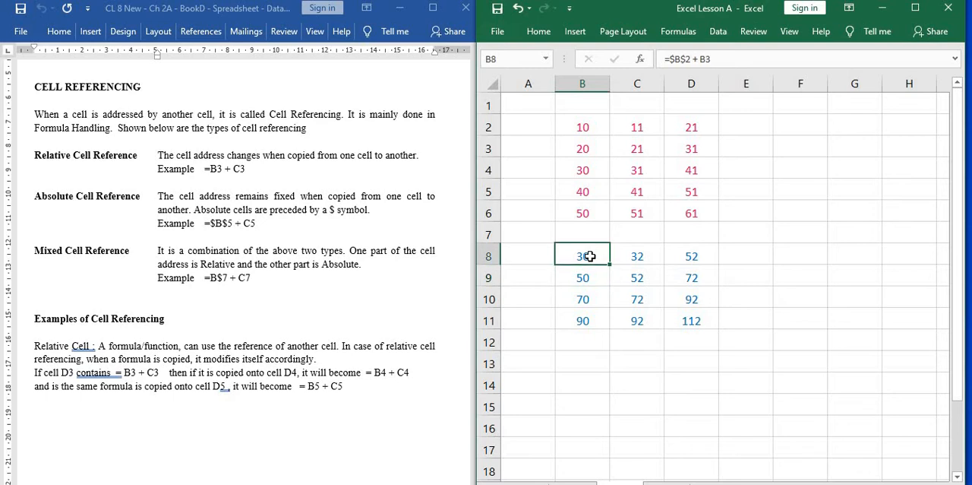
key(ctrl+c)
key(shift+Right)
key(shift+Right)
key(shift+Down)
key(shift+Down)
key(shift+Down)
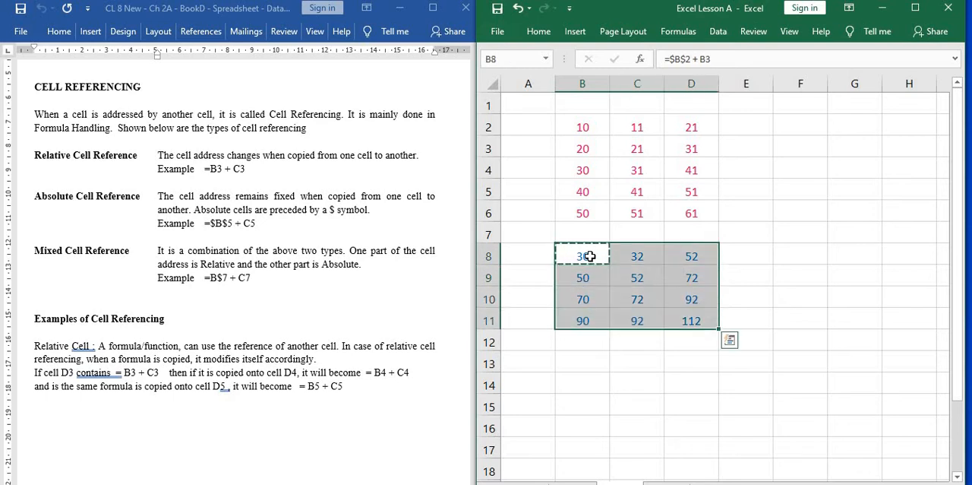
key(ctrl+v)
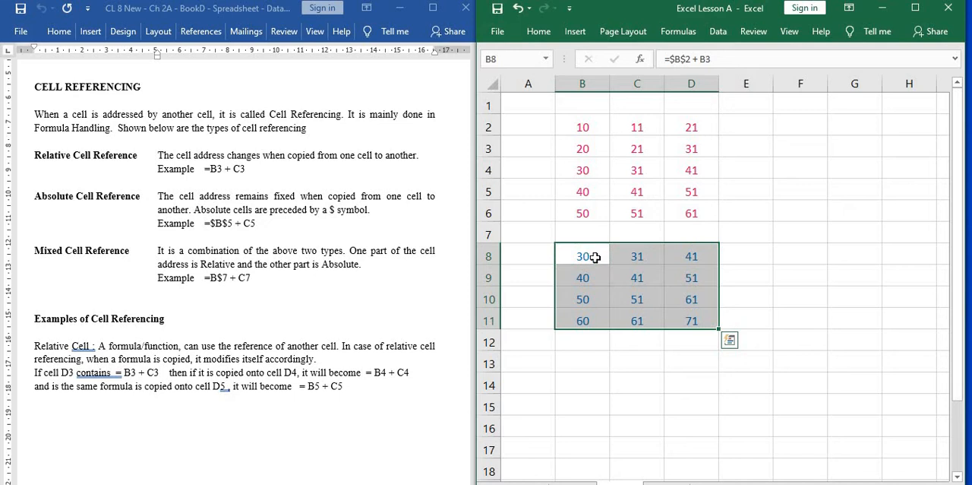
Examine the references in the pasted formulas in B8, B9, B10 and B11, checking the absolute and relative parts.
click(595, 258)
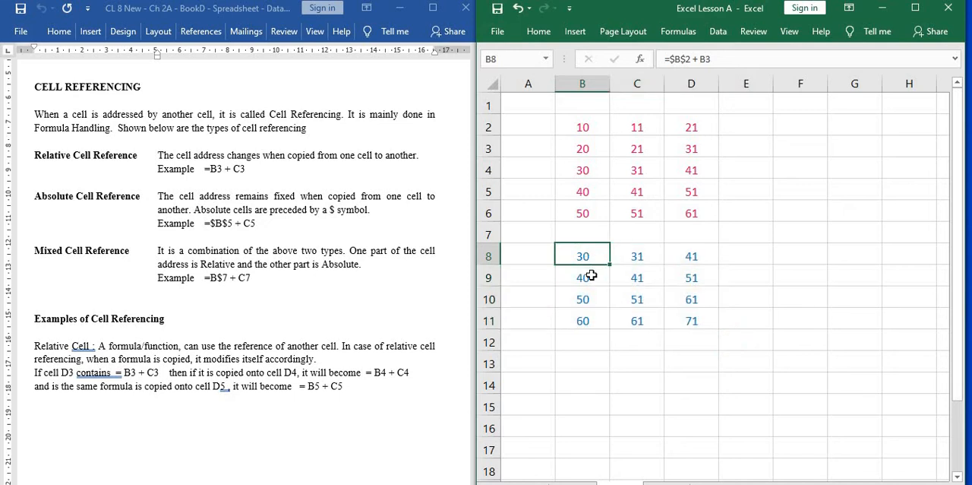
click(590, 276)
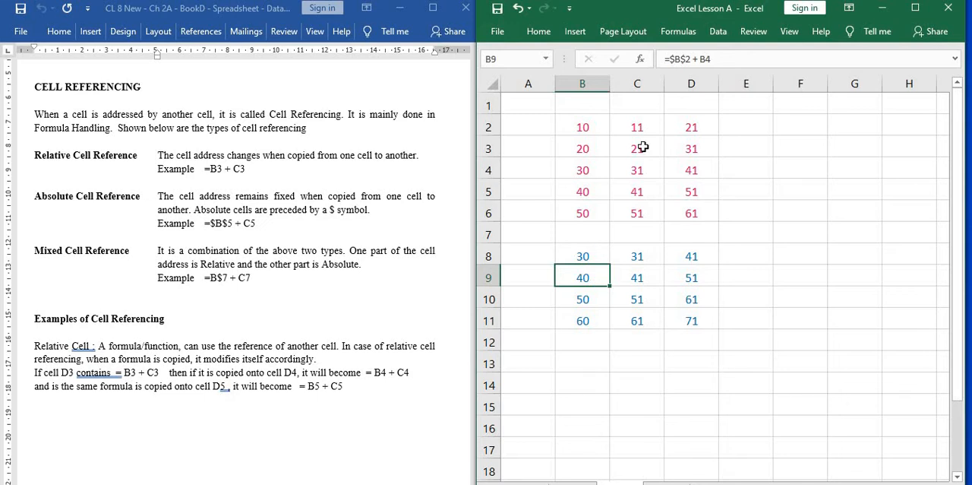
click(723, 58)
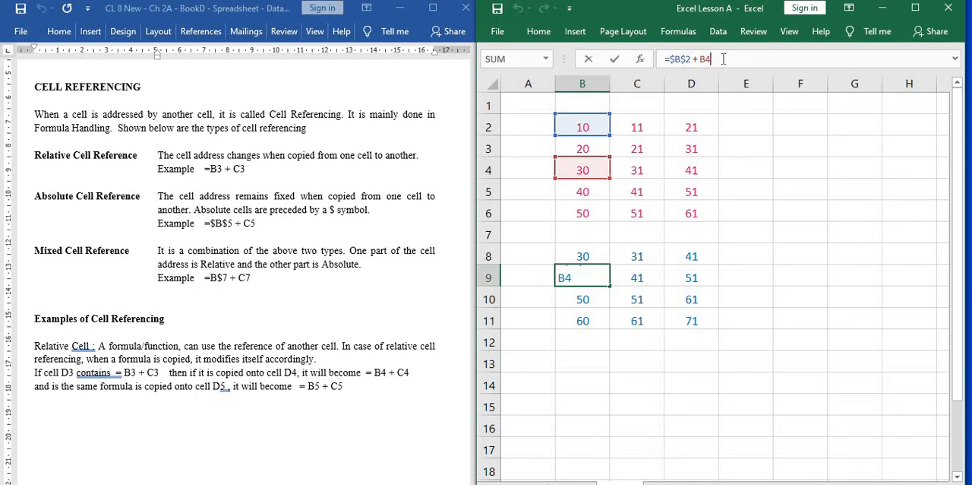
click(584, 298)
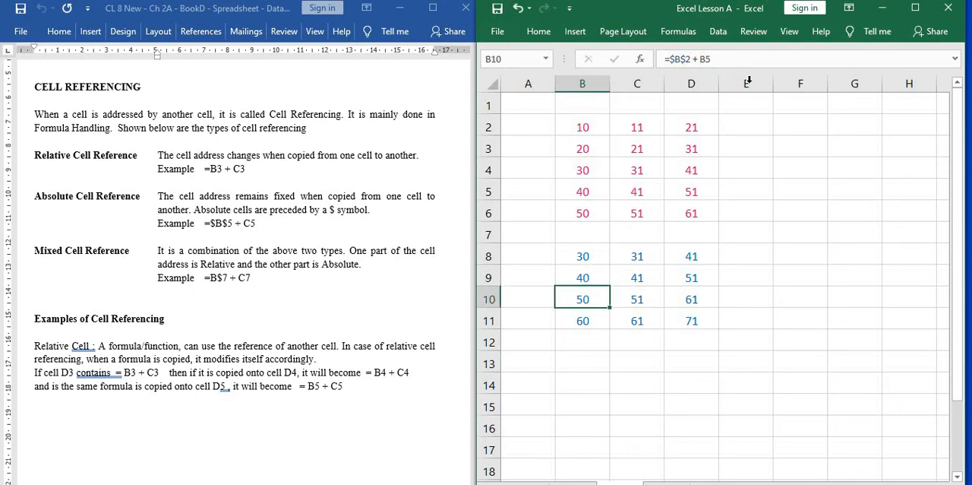
click(730, 58)
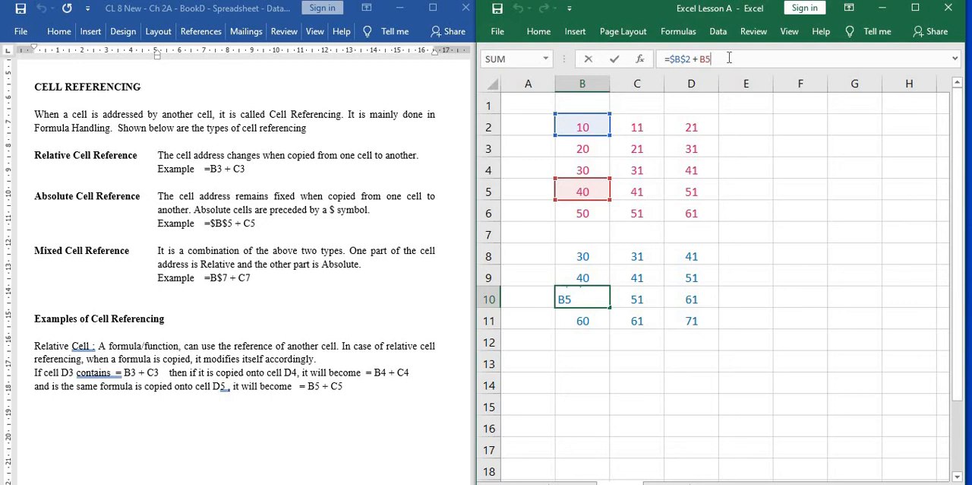
key(Return)
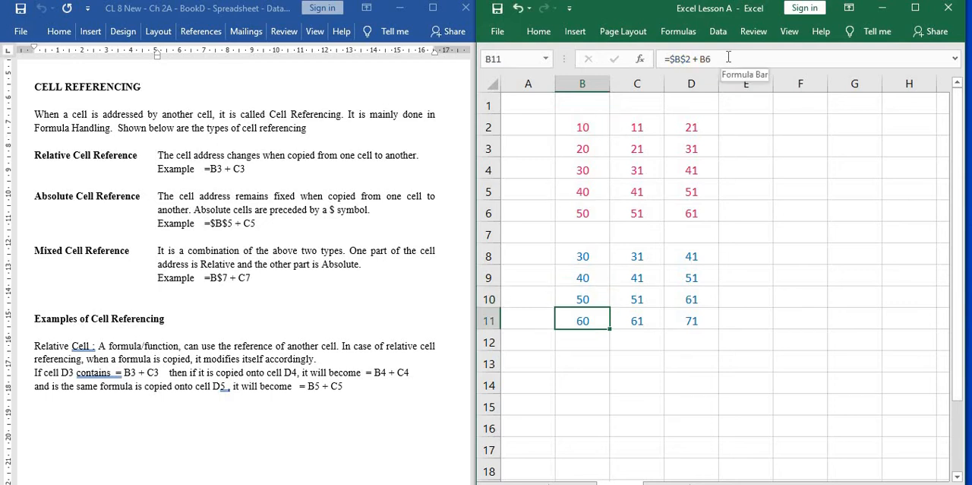
click(728, 57)
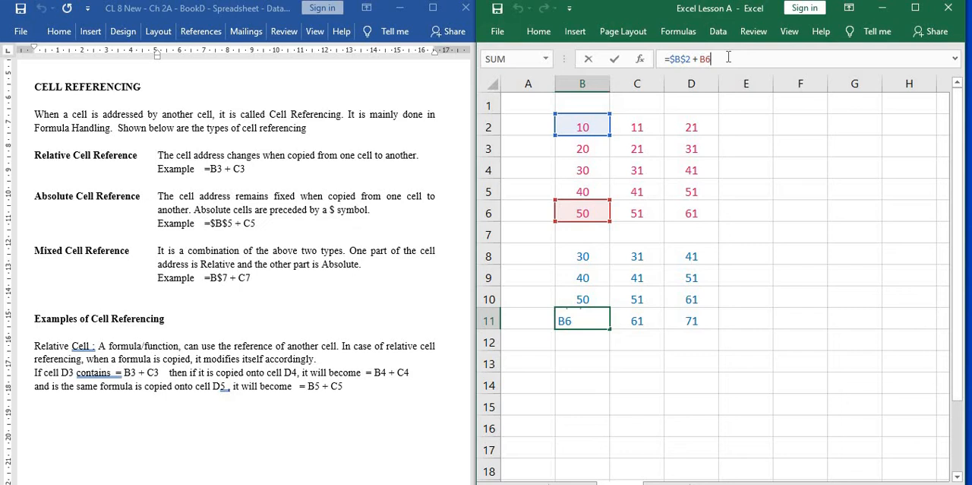
Compare B8's formula with the pasted formulas in C8, D8, D9 and D11, tracing the cells they refer to.
click(593, 256)
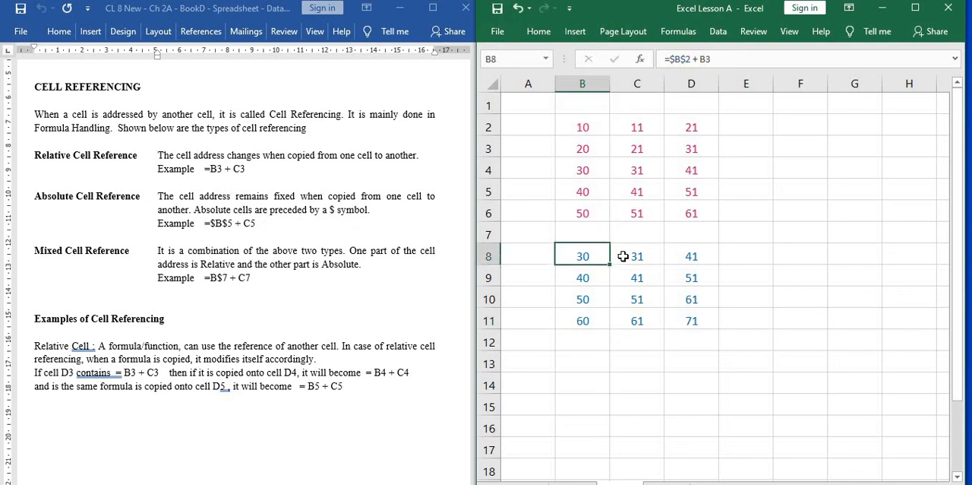
click(623, 256)
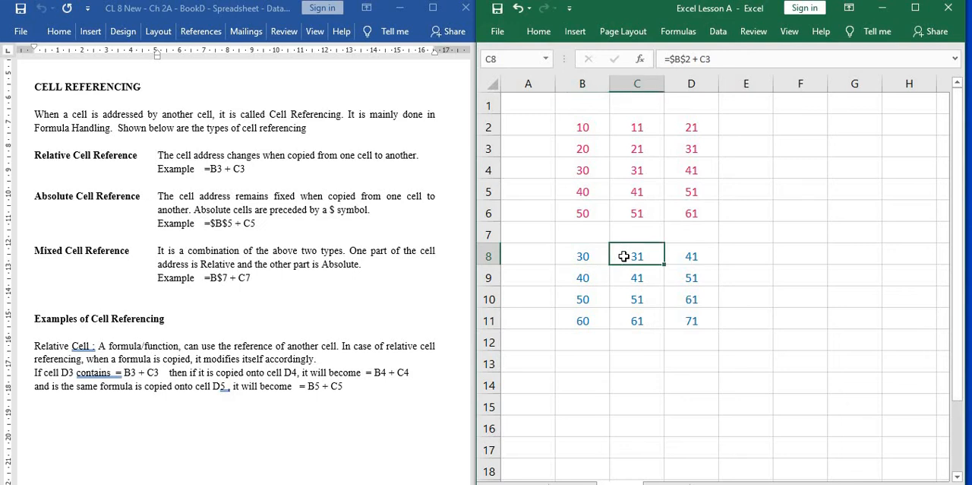
click(735, 60)
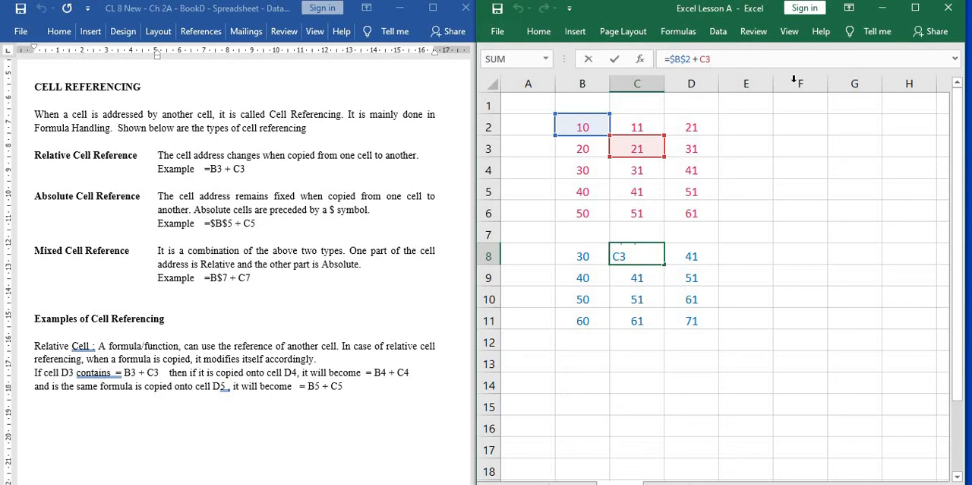
click(705, 252)
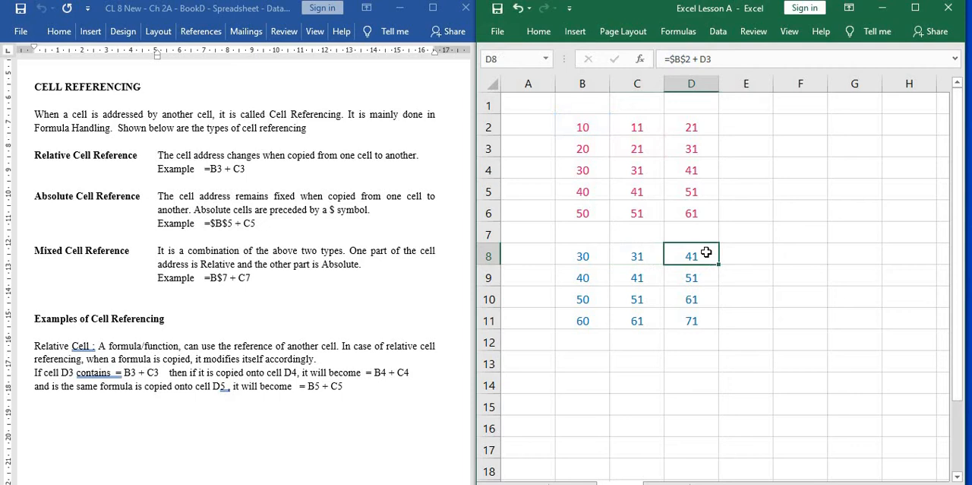
click(742, 59)
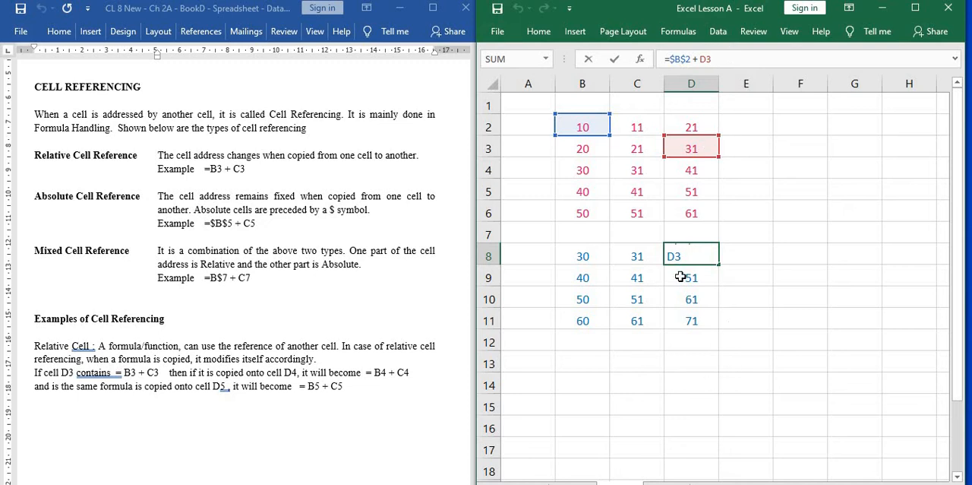
key(Return)
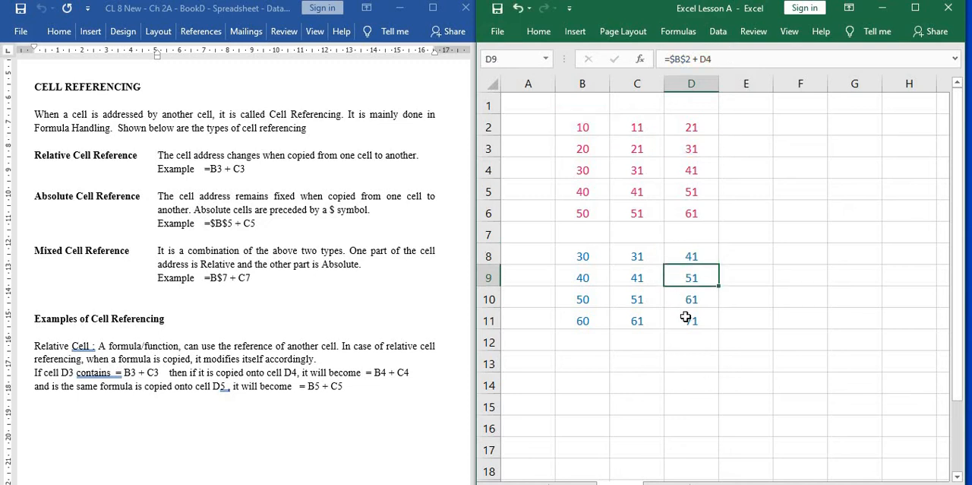
click(687, 319)
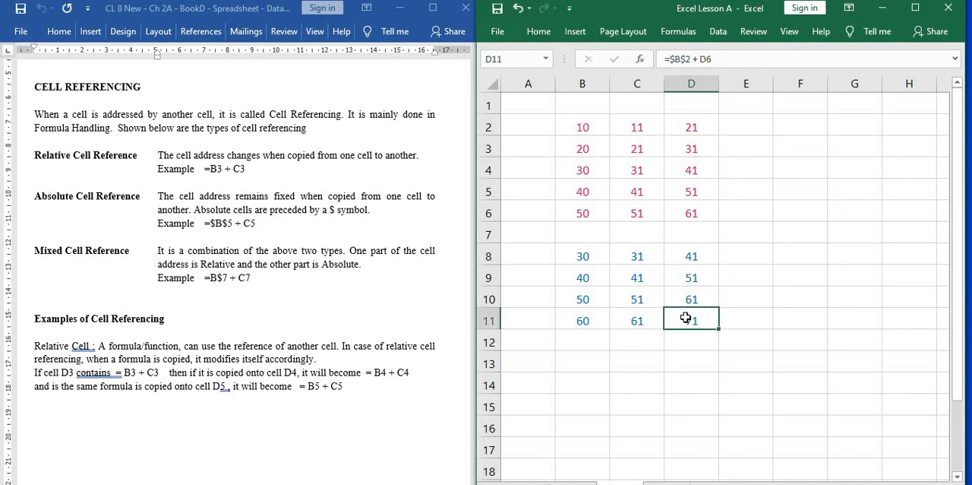
click(738, 56)
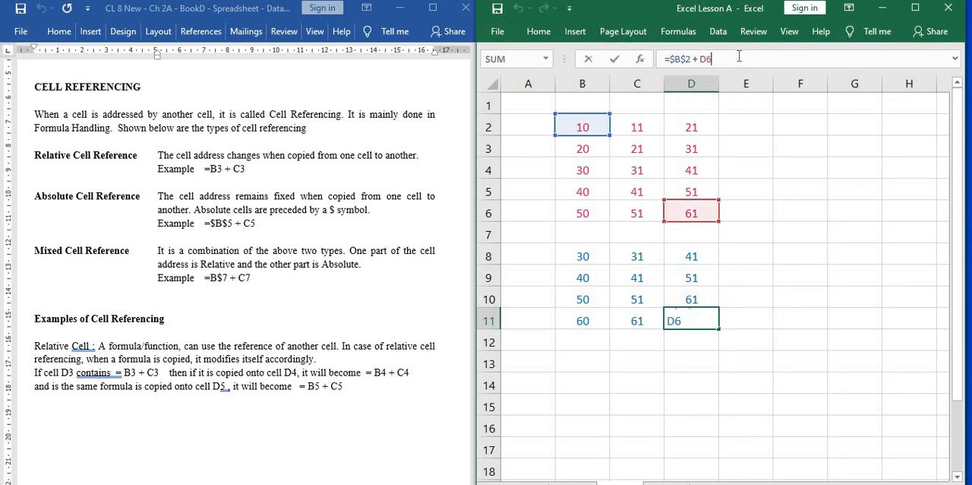
click(630, 314)
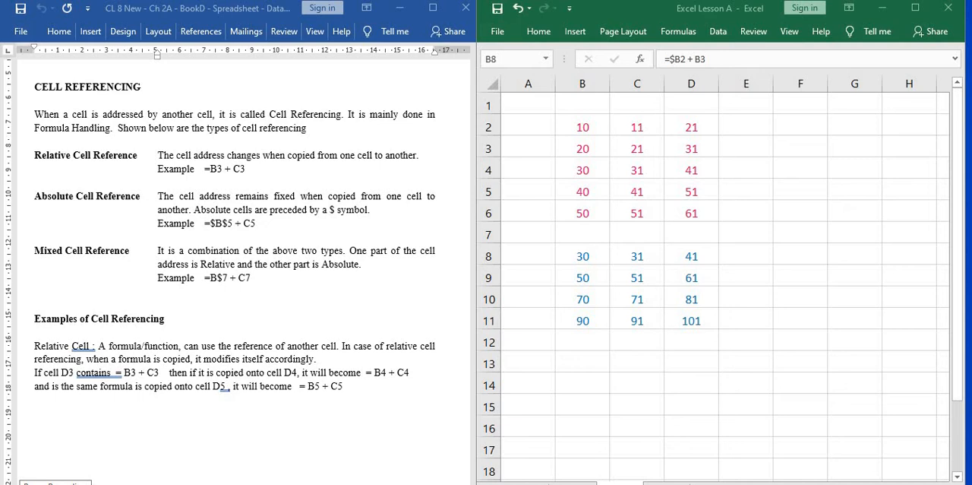
Examine the mixed-reference formulas in B8, B9, B10 and B11 and trace which cells each one refers to.
click(597, 250)
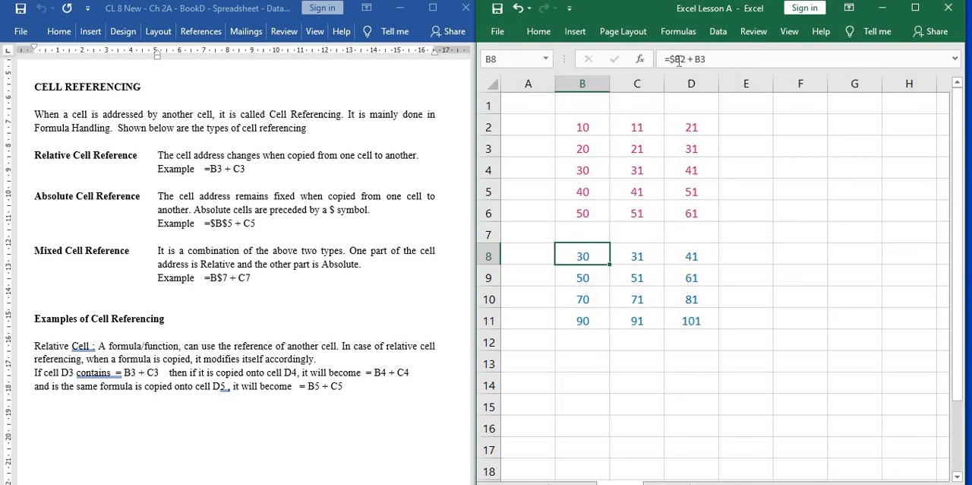
click(728, 56)
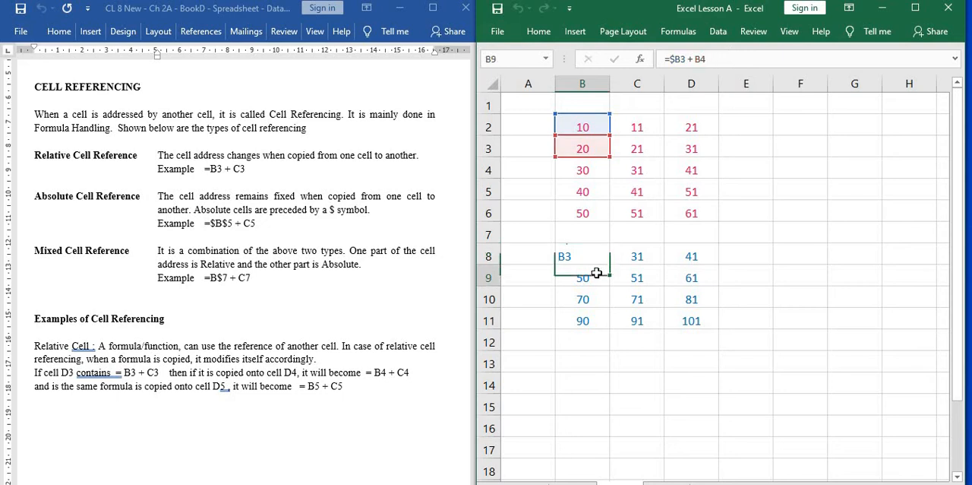
key(Return)
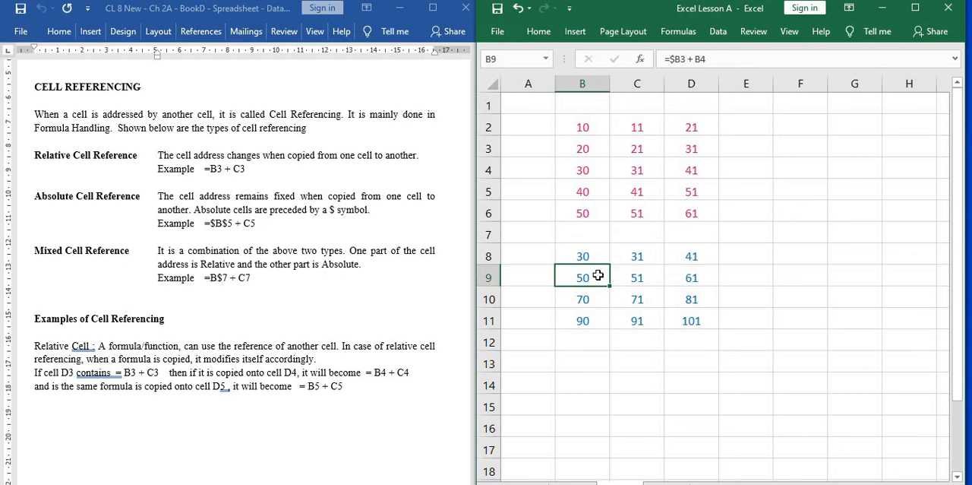
click(734, 58)
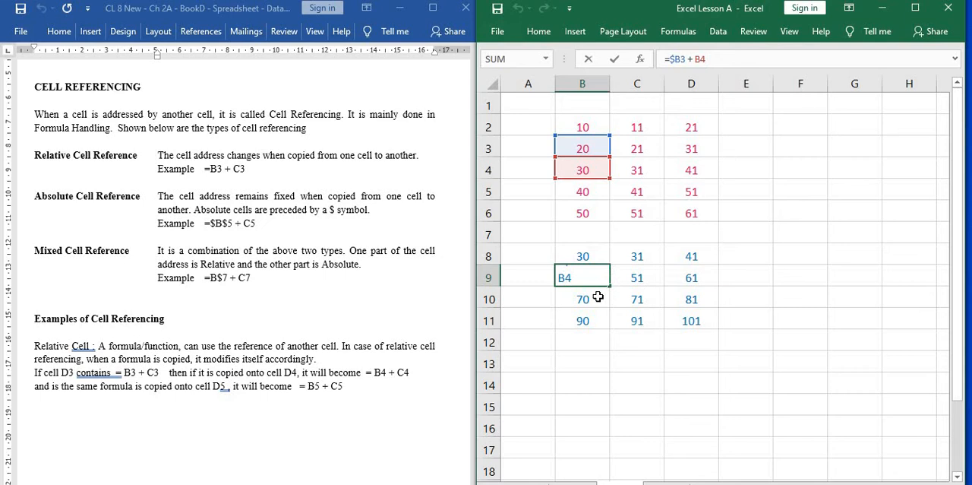
key(Return)
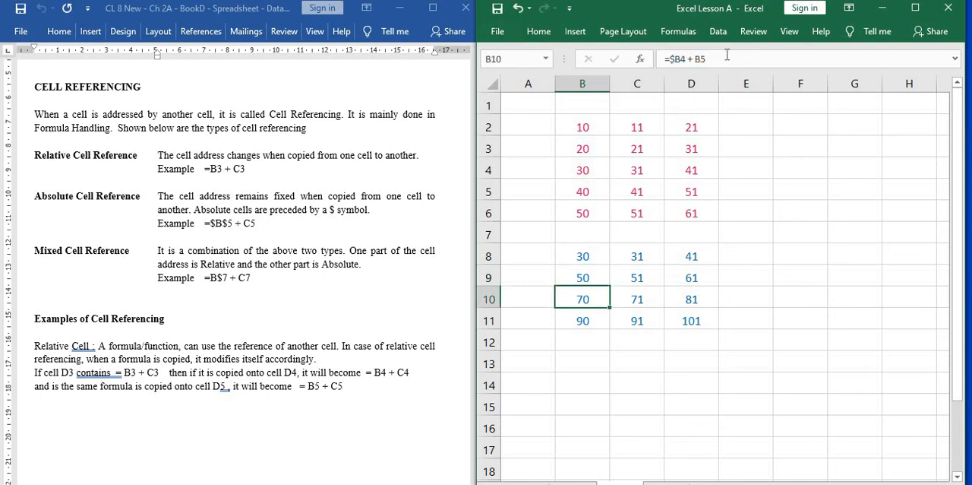
click(723, 59)
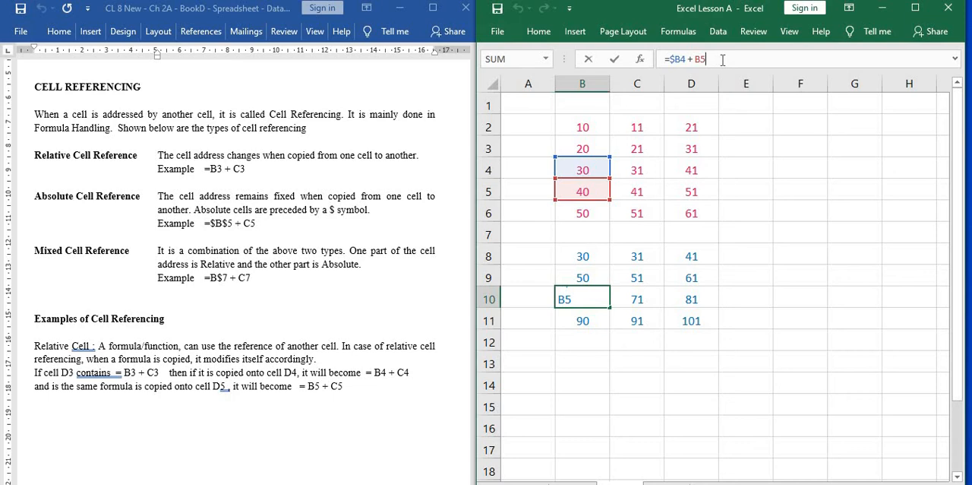
click(587, 320)
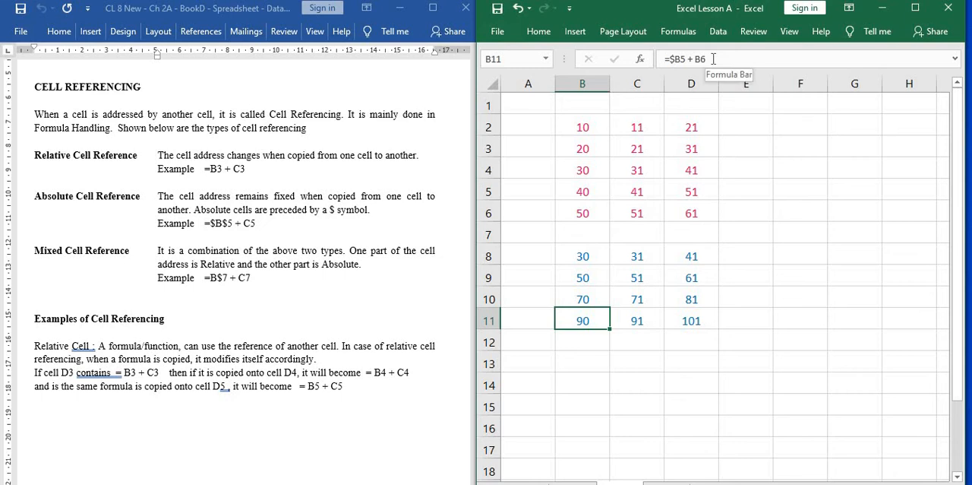
Compare the mixed-reference formula in C8 with the one in B8, leaving C8 selected.
click(621, 254)
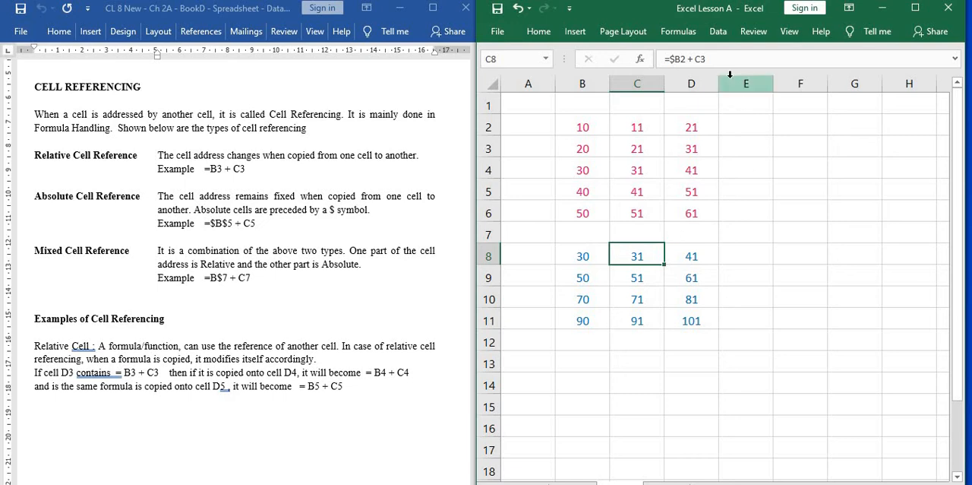
click(584, 253)
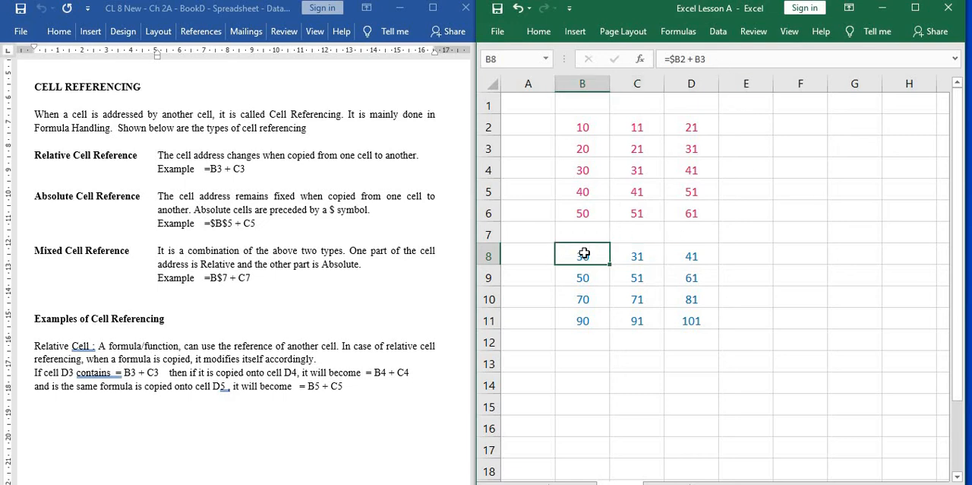
click(649, 258)
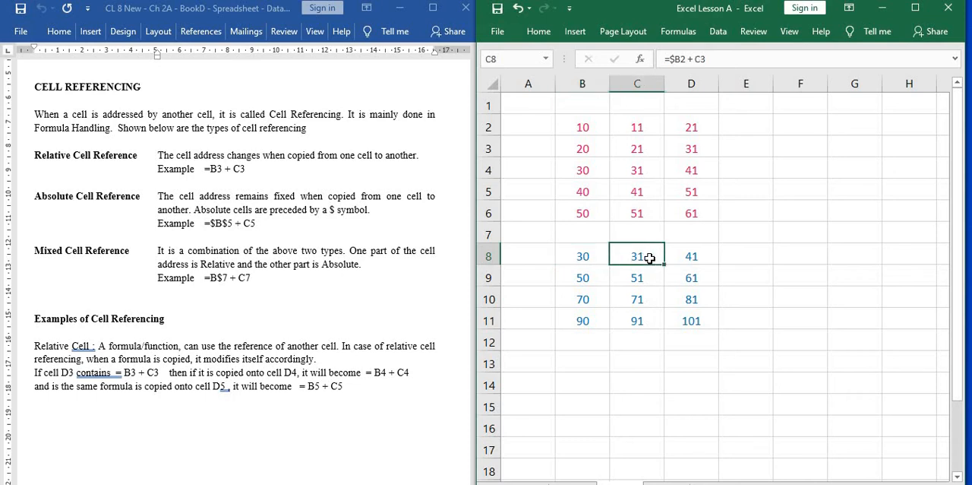
Compare the column-absolute formulas across B8:D8, C9:D9, C10:D10 and C11:D11, checking which reference parts change between columns and rows.
click(598, 257)
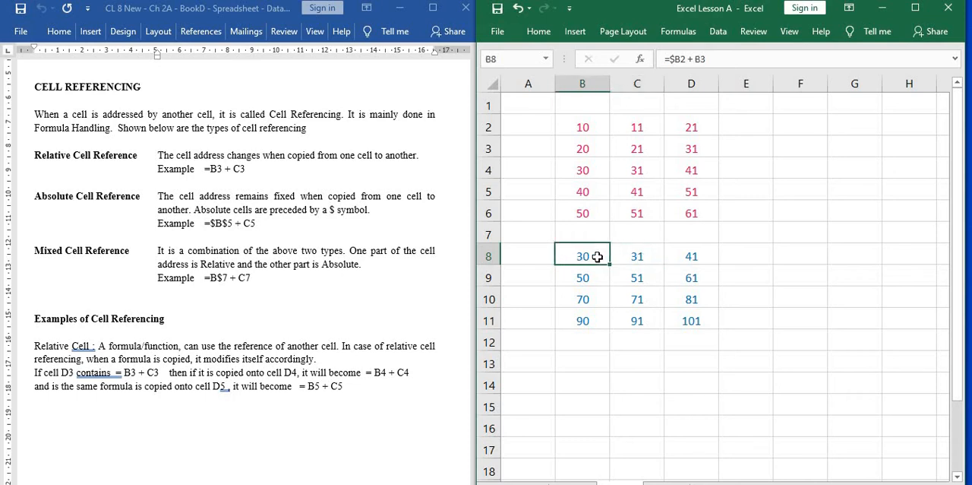
click(639, 256)
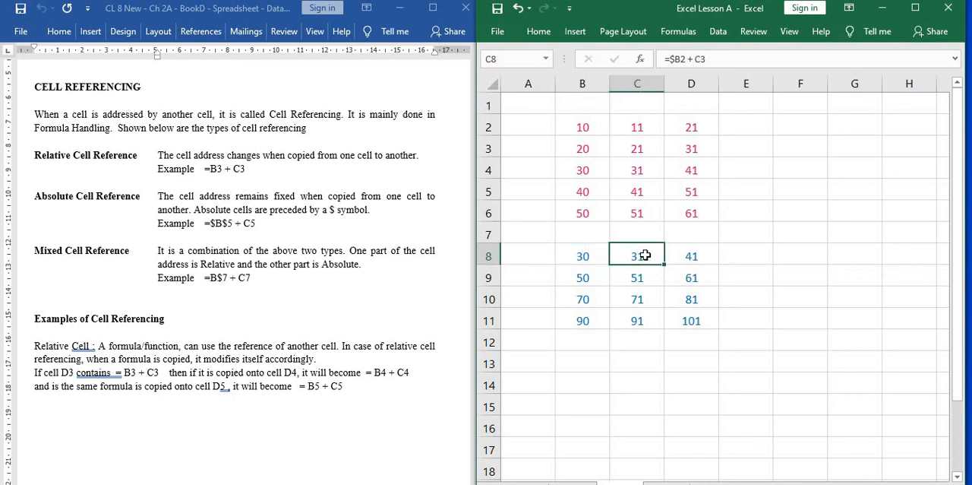
click(678, 255)
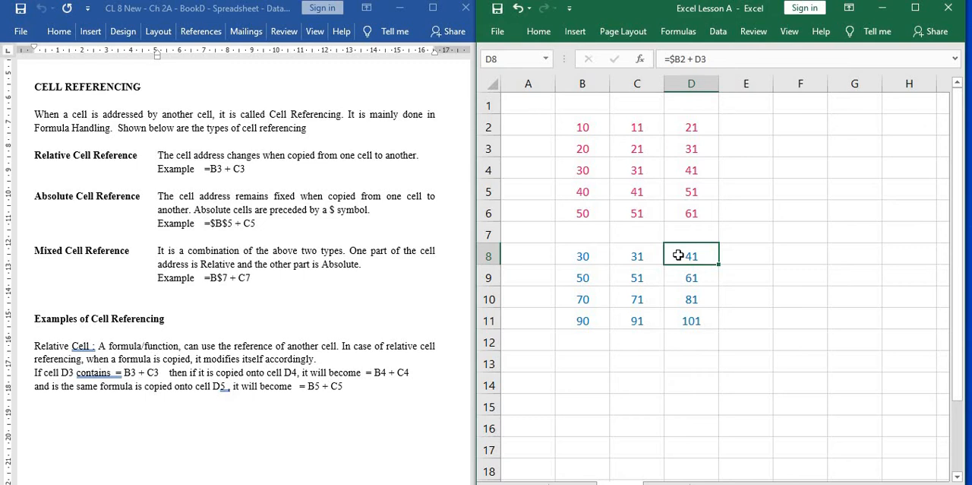
click(629, 277)
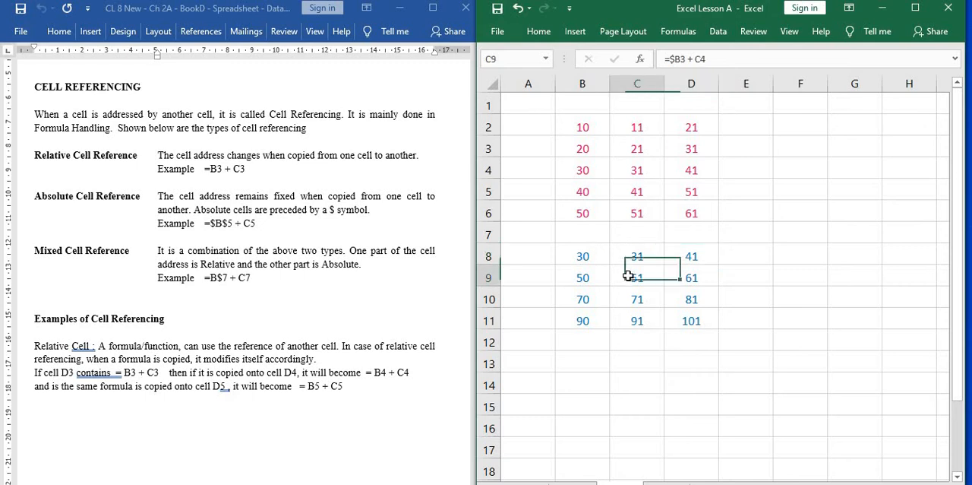
click(685, 278)
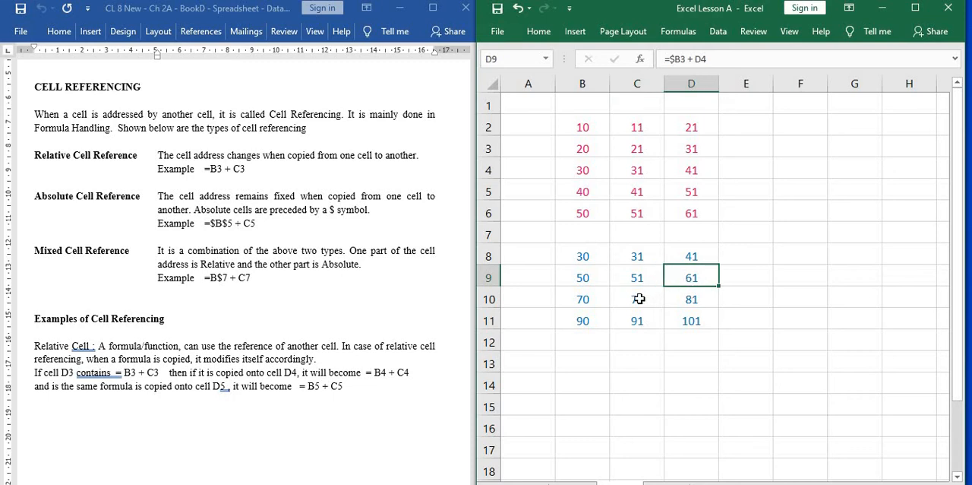
click(639, 299)
click(679, 300)
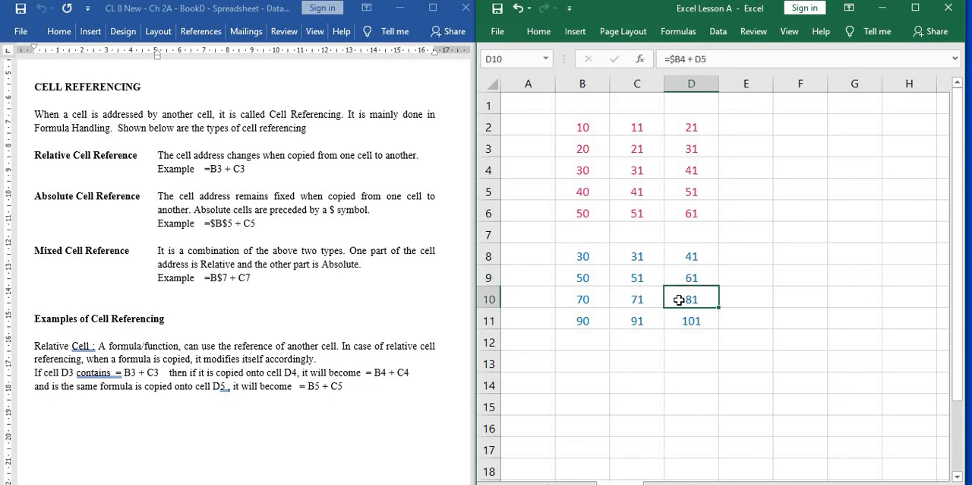
click(646, 320)
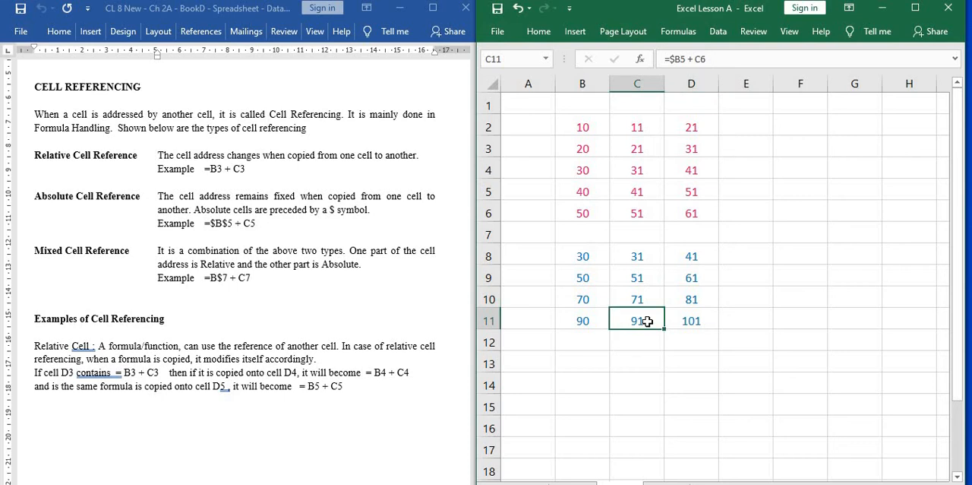
click(686, 320)
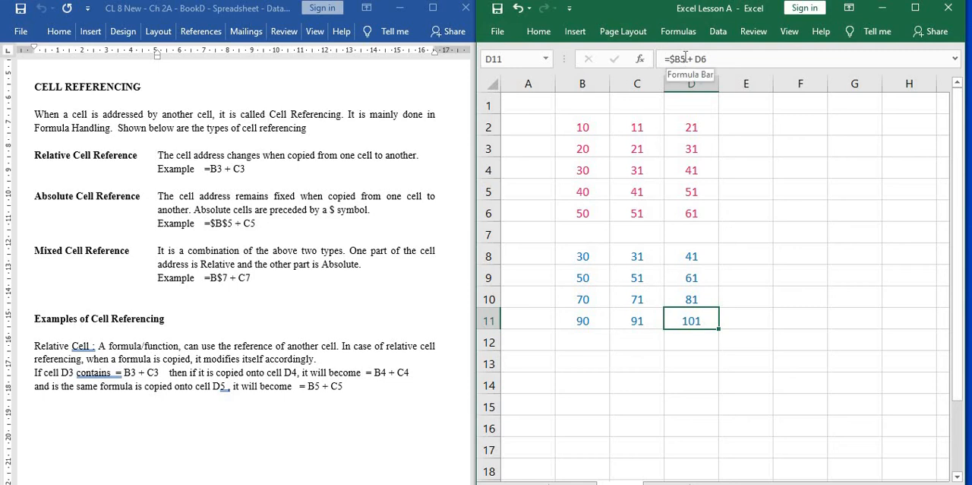
drag(685, 58, 671, 54)
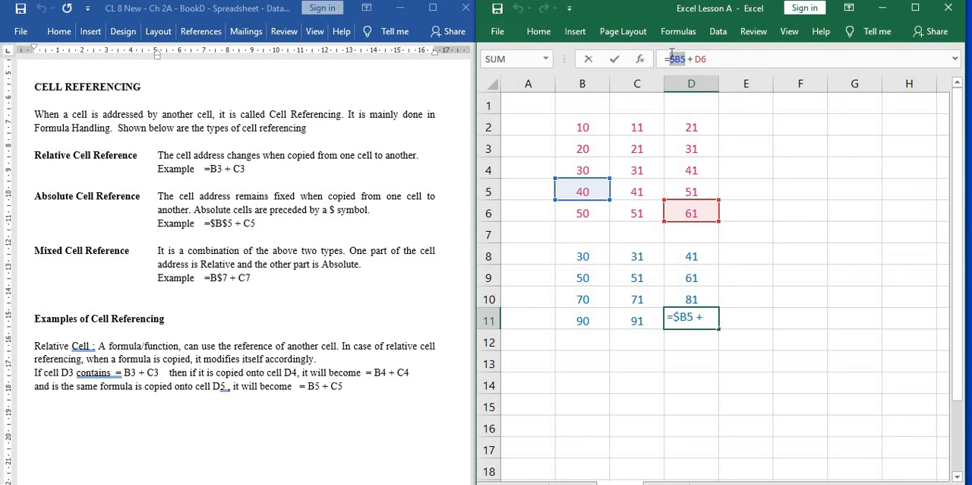
click(638, 255)
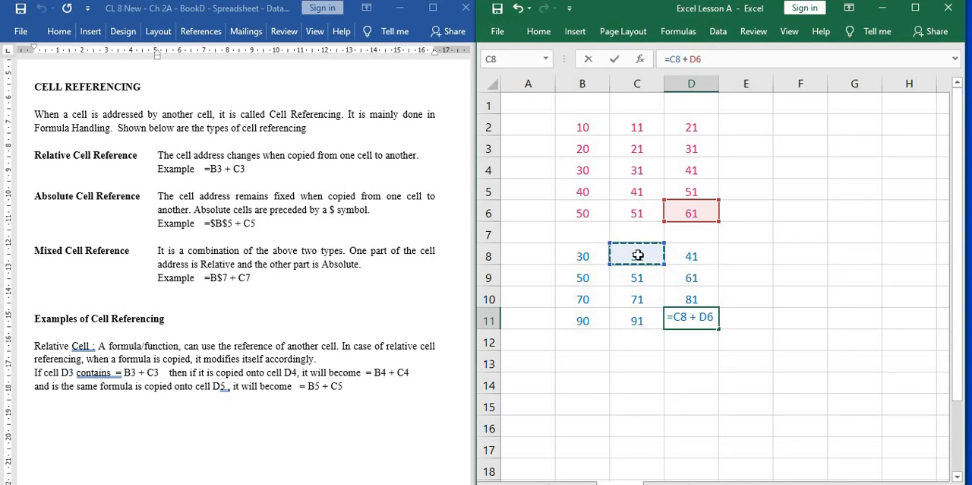
click(519, 8)
click(688, 273)
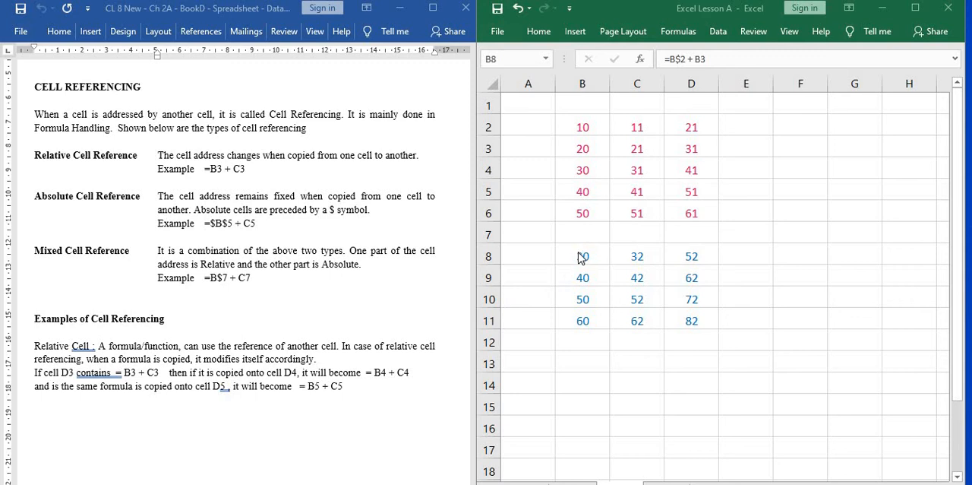
Compare the row-absolute mixed-reference formulas in B8, B9 and B10, returning to B8.
click(578, 252)
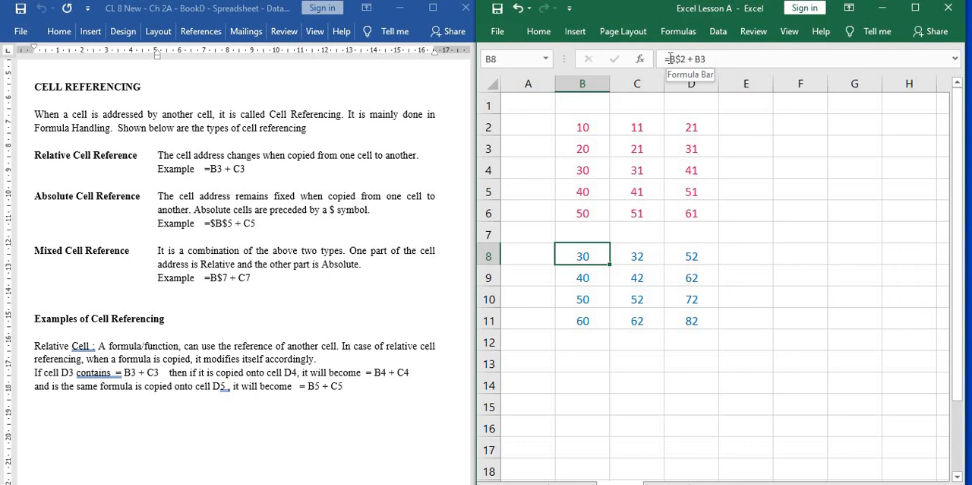
click(589, 279)
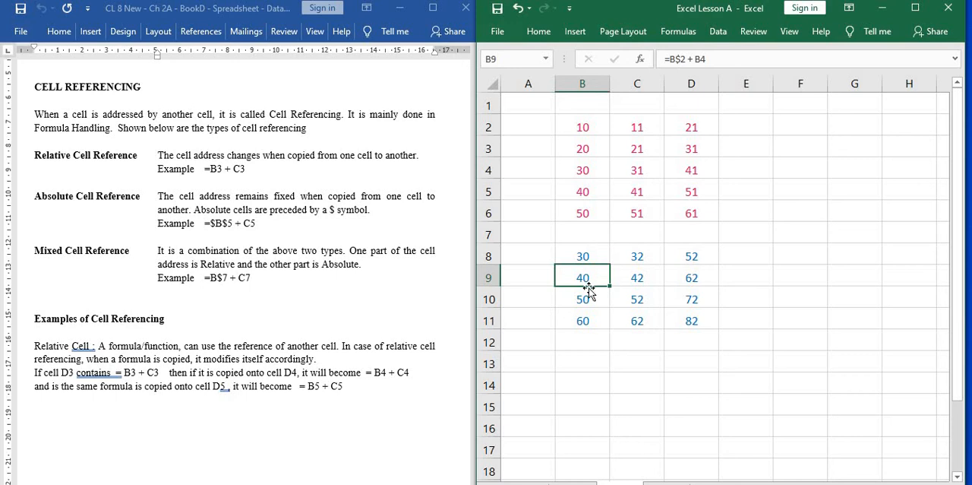
click(590, 300)
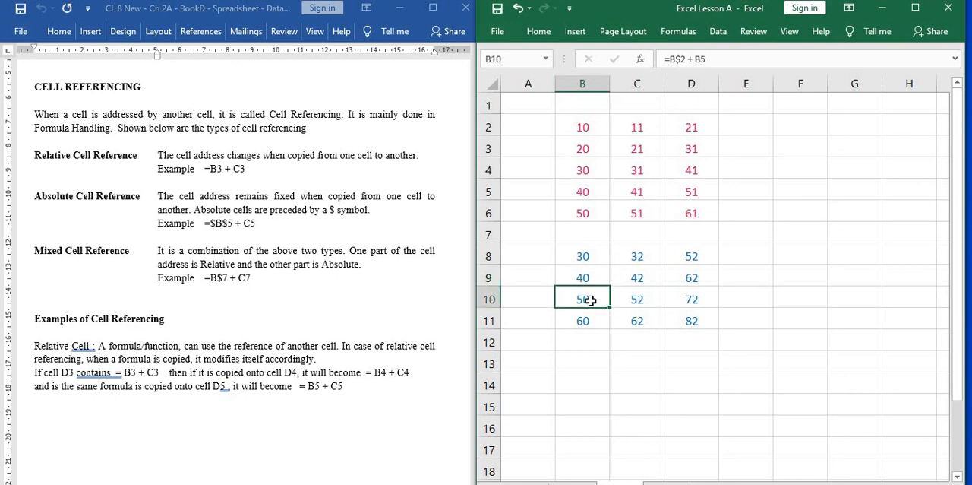
click(593, 258)
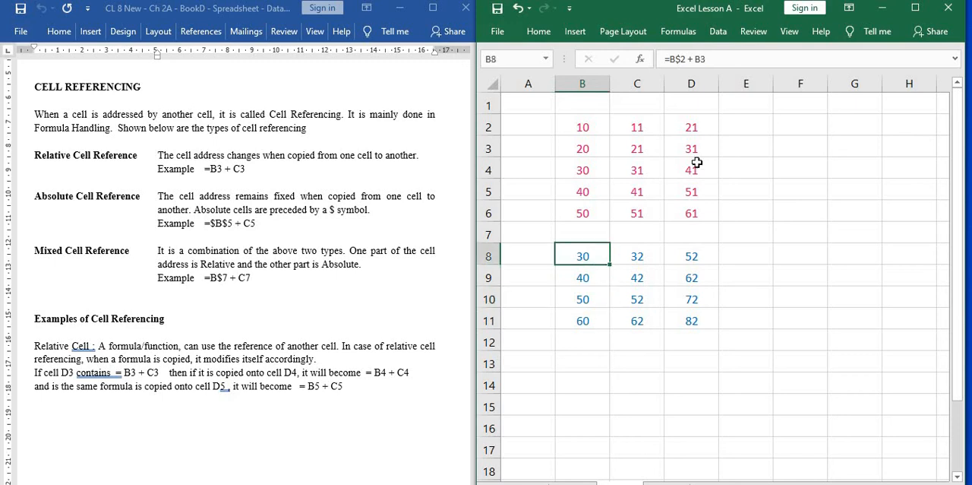
Trace which source cells the row-absolute formulas in B8, B9 and B10 refer to, ending on B11.
click(734, 59)
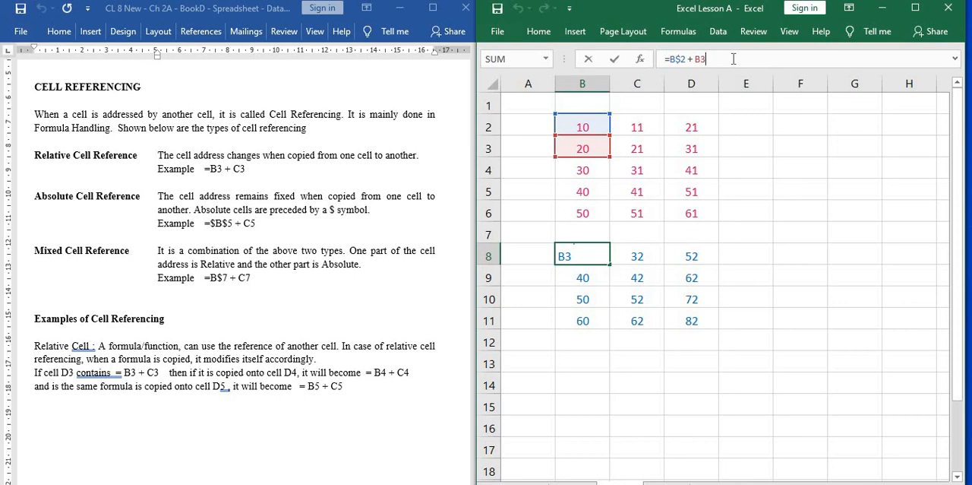
click(575, 283)
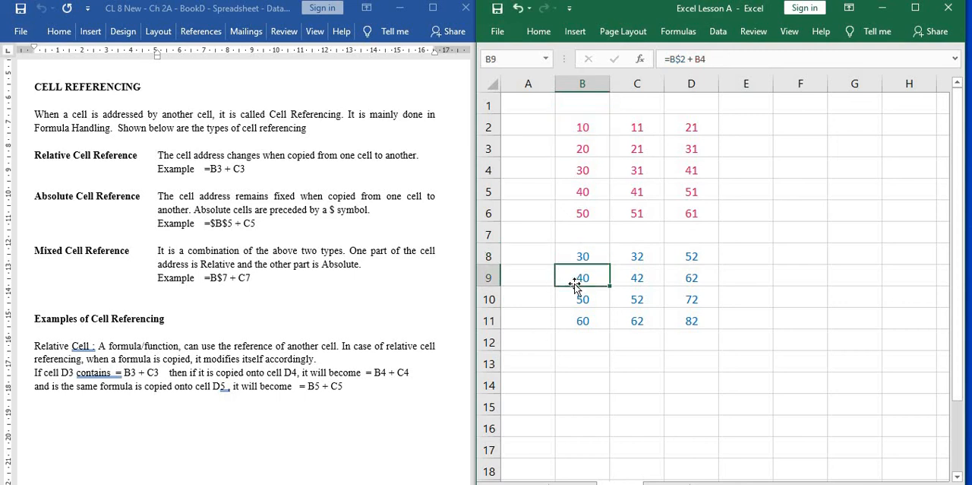
click(726, 58)
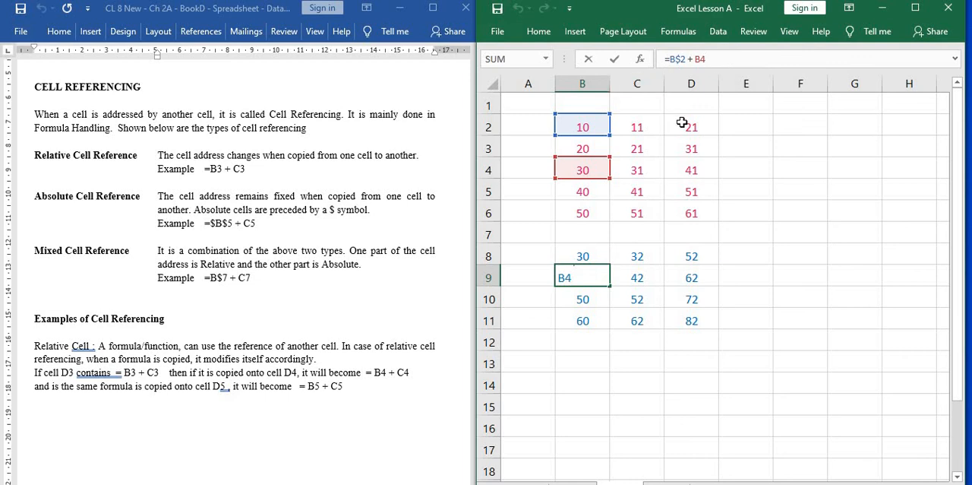
key(Return)
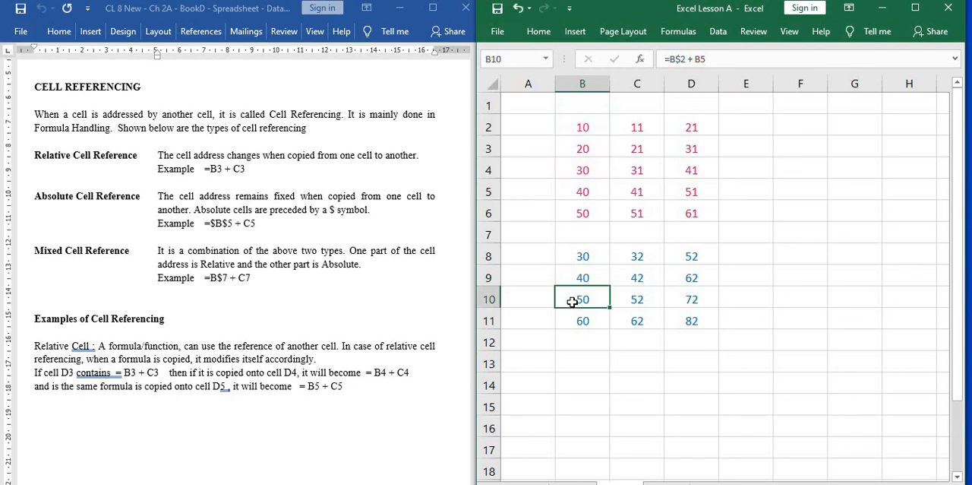
click(733, 58)
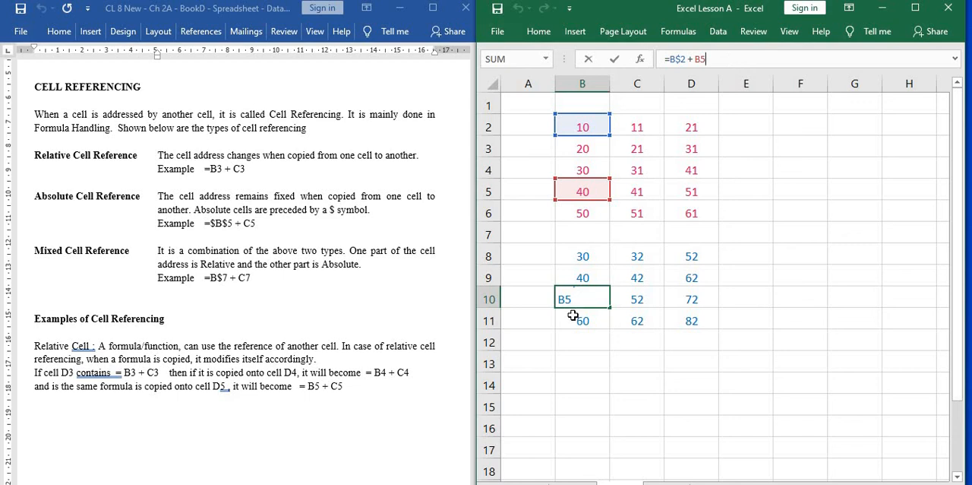
key(Return)
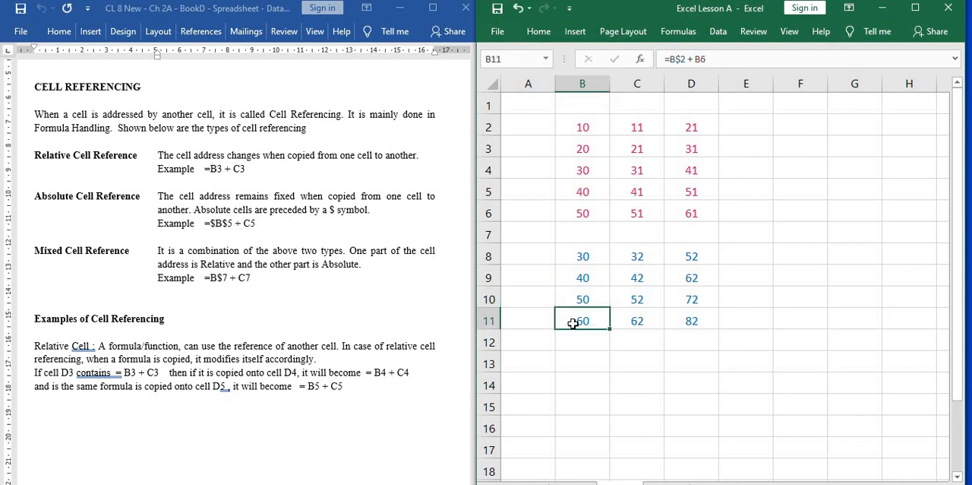
Examine the row-absolute formulas in C8 through C11, tracing the source cells used by C8, C9 and C10.
click(633, 253)
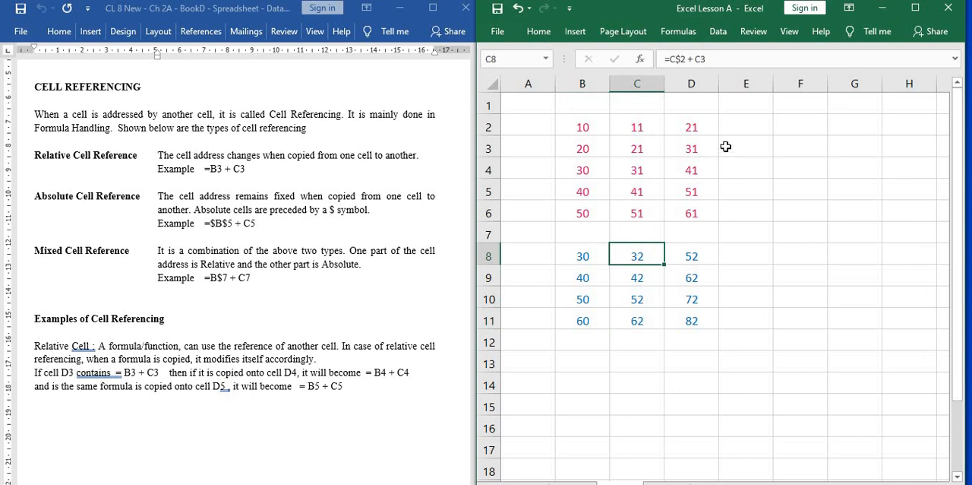
click(739, 60)
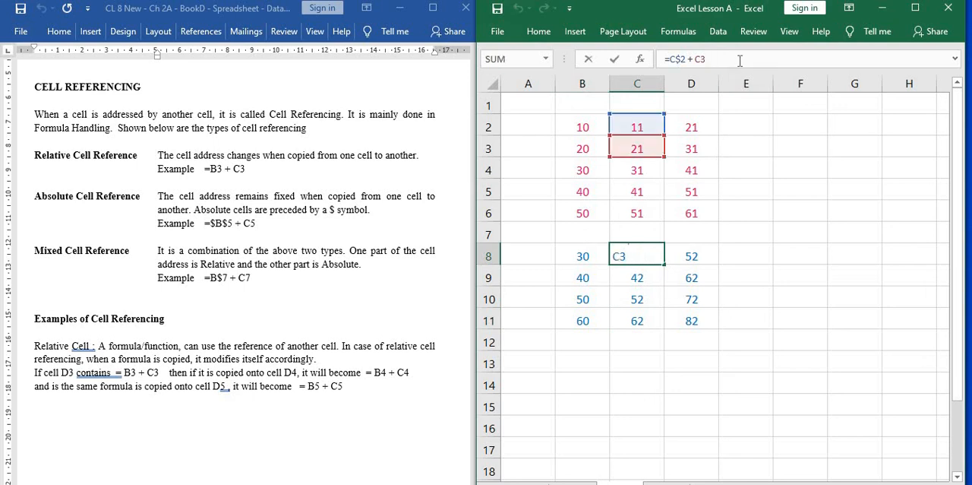
click(624, 277)
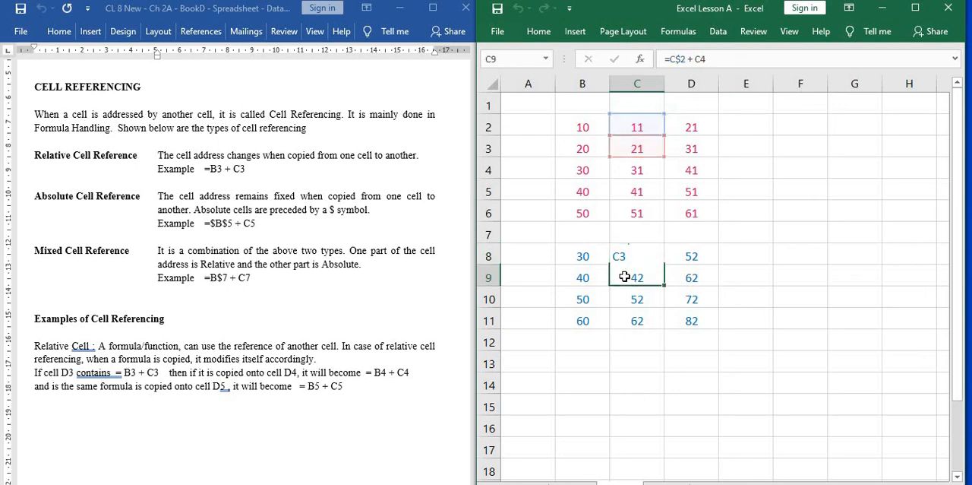
click(740, 61)
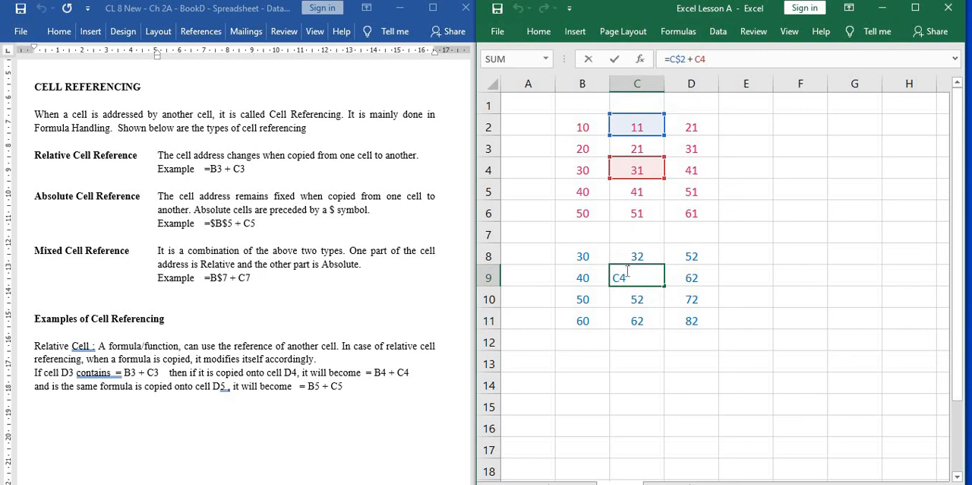
key(Return)
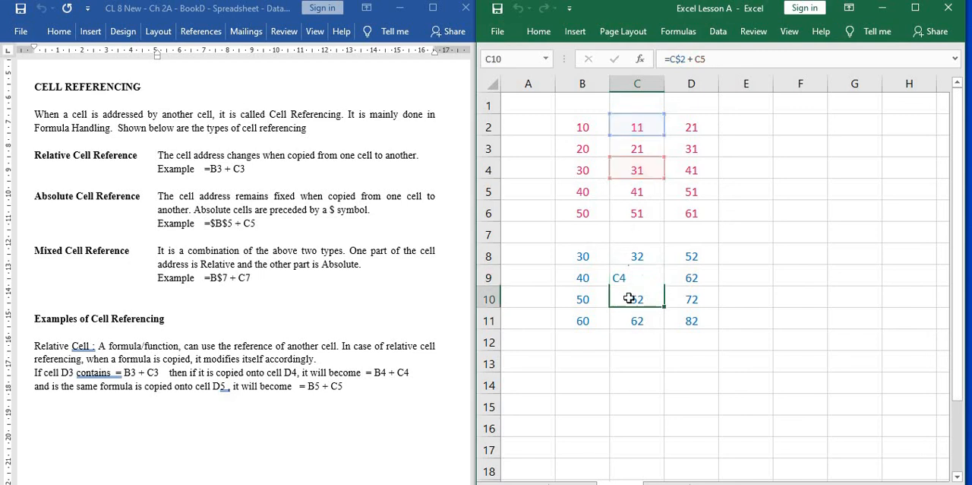
click(722, 59)
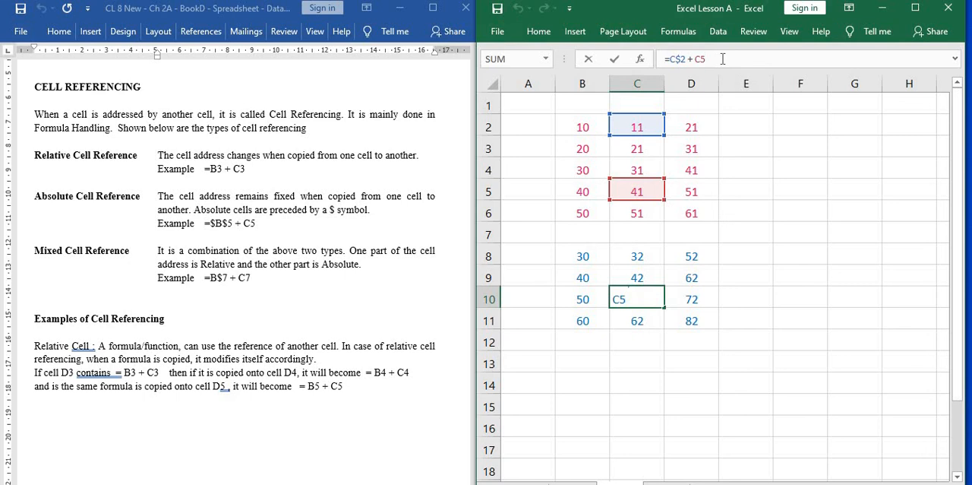
click(623, 320)
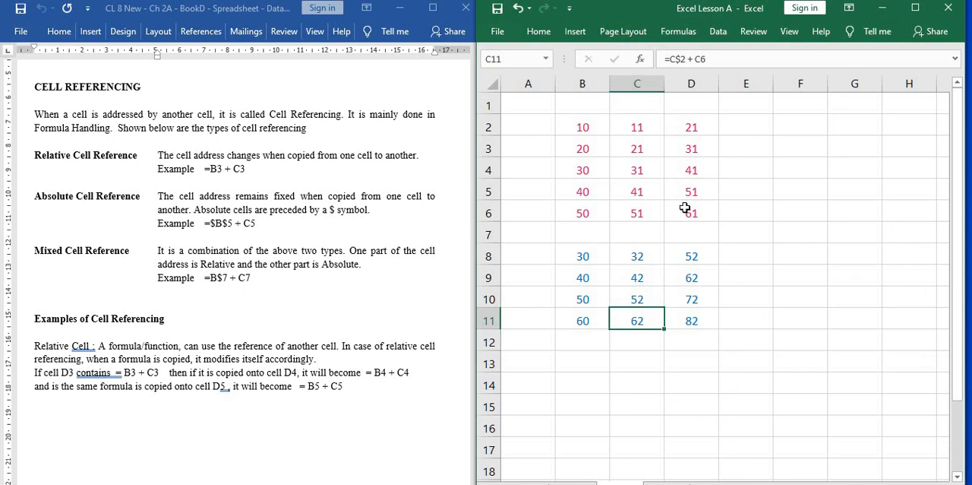
Trace the cells referenced by D9's row-absolute formula and check the formulas in D10 and D11.
click(685, 270)
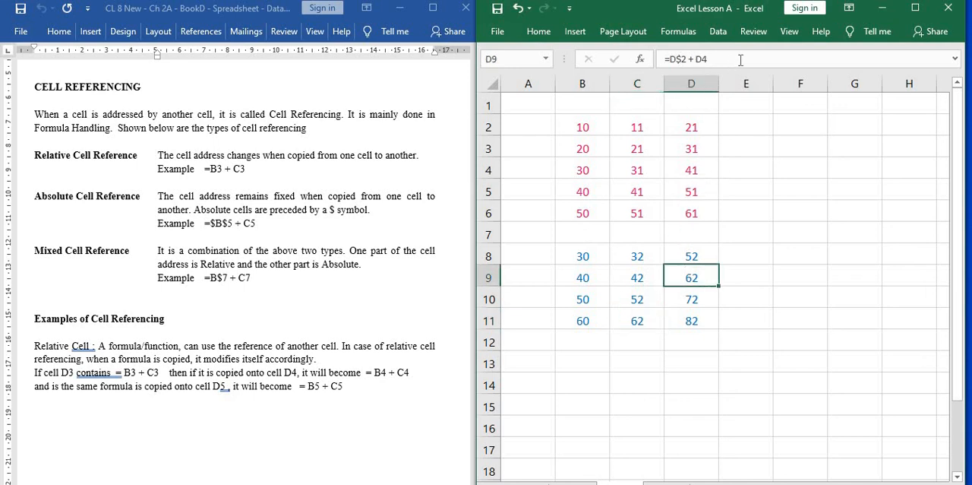
click(742, 60)
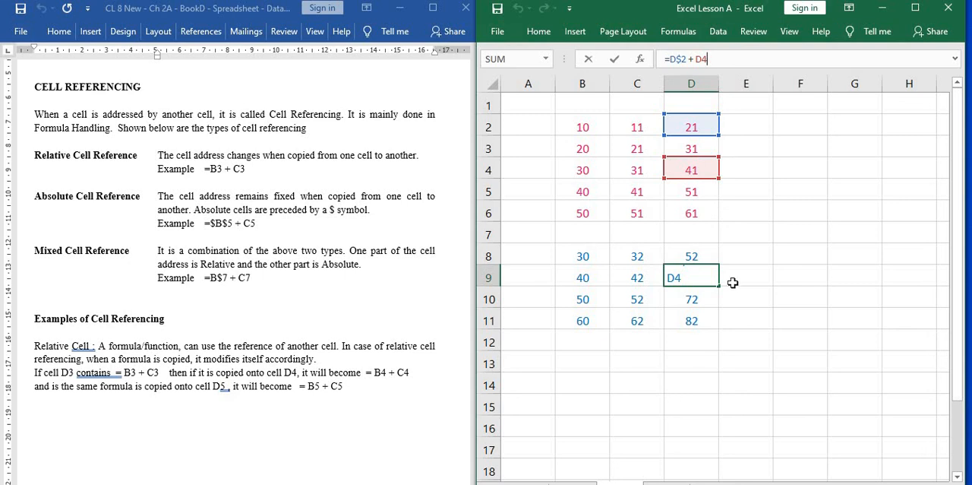
key(Return)
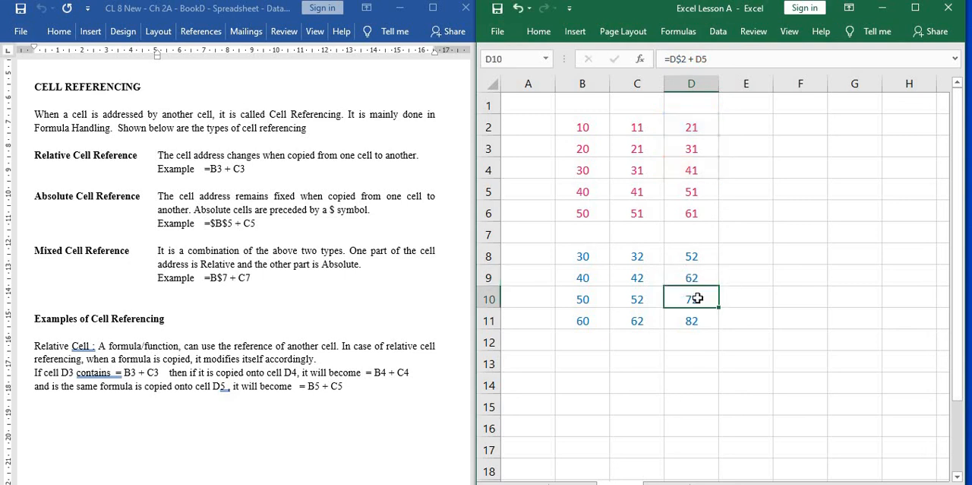
click(702, 323)
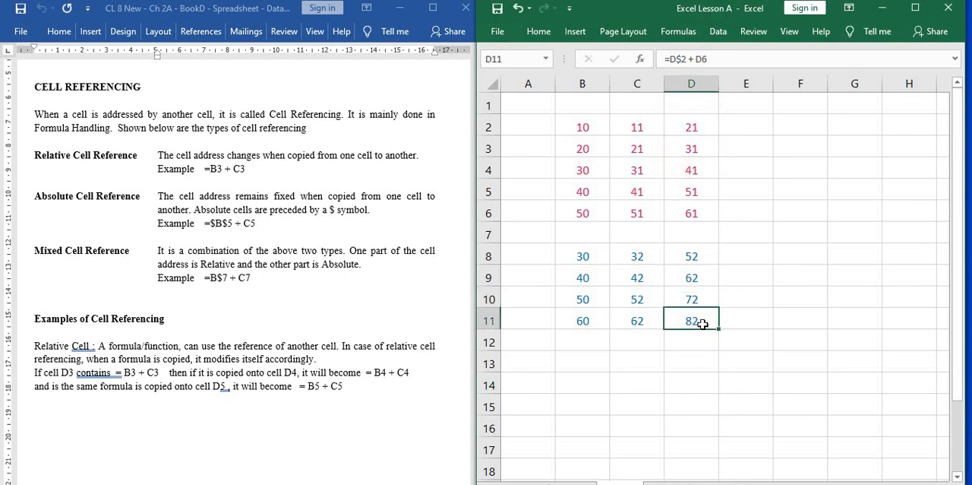